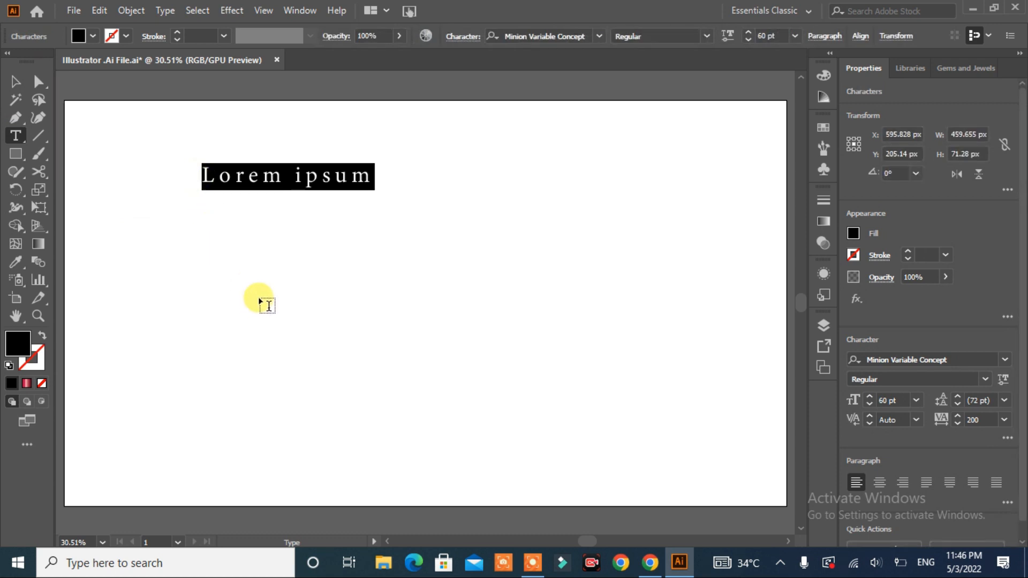
Replace the placeholder text with TS, enlarge it to about 830 px wide and place it near the artboard's upper middle
type("TS")
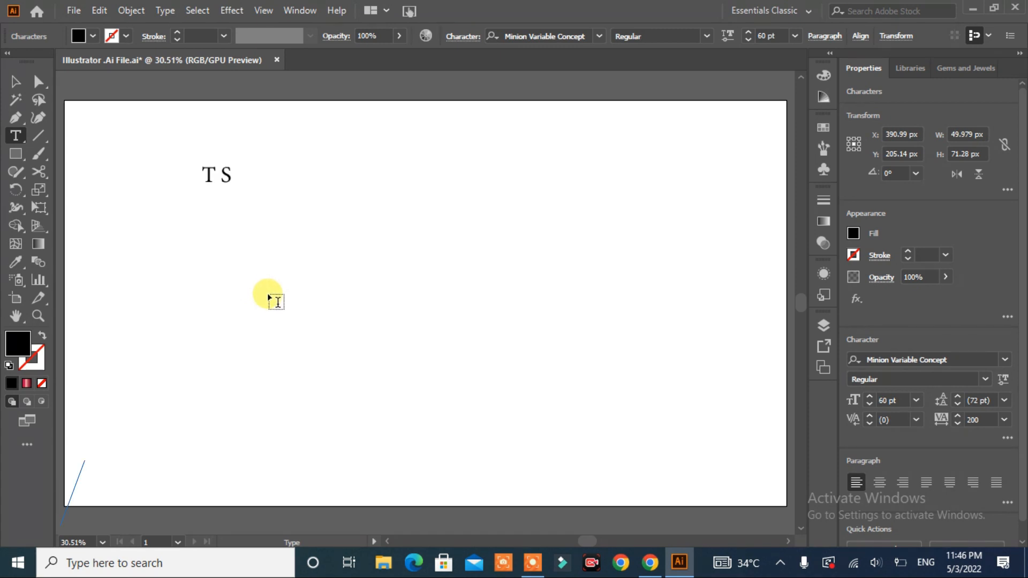
left_click(15, 83)
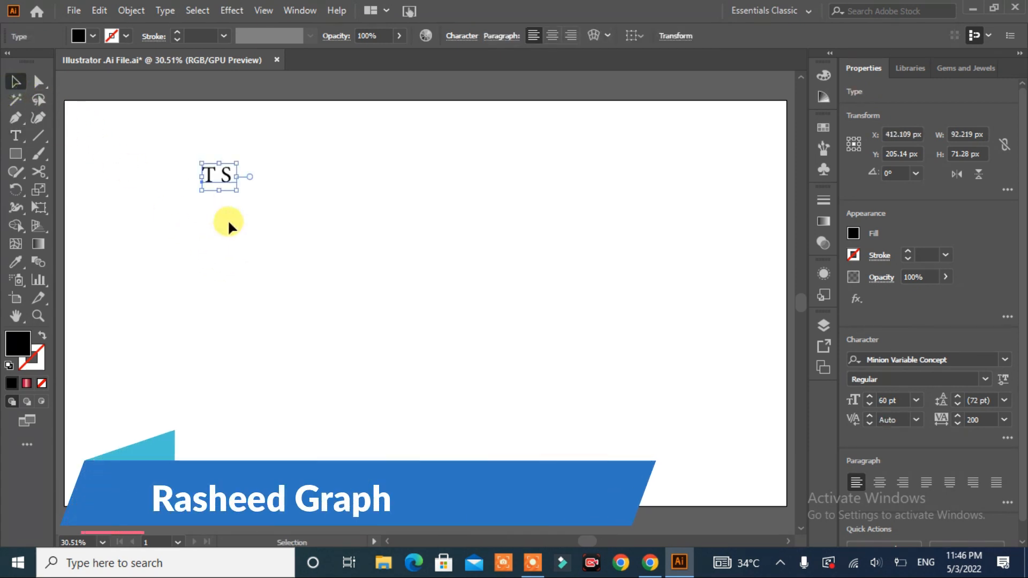
left_click_drag(234, 191, 529, 401)
left_click_drag(274, 248, 321, 239)
Convert the TS text to outlines and ungroup it into separate letters
right_click(320, 240)
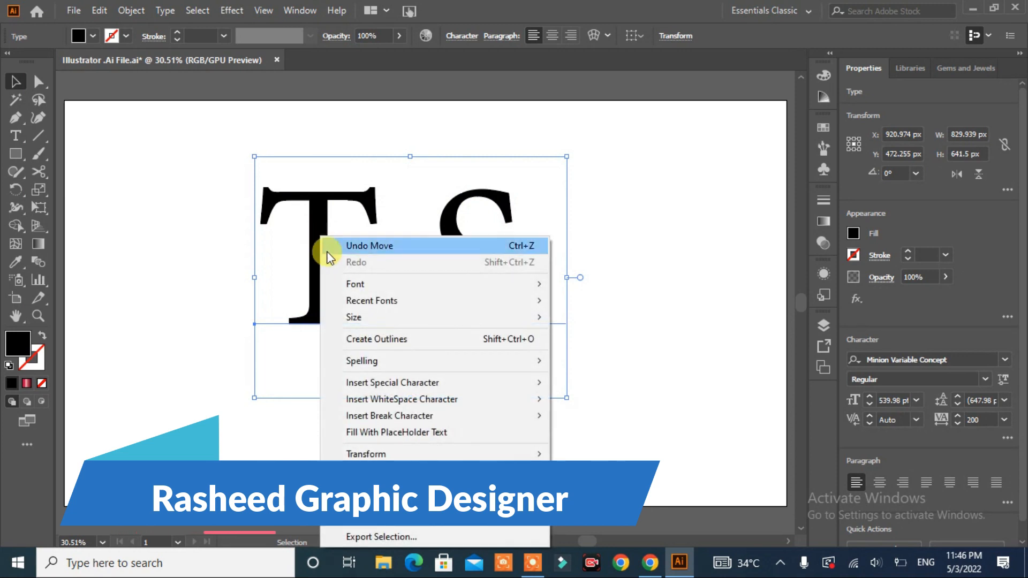
left_click(368, 335)
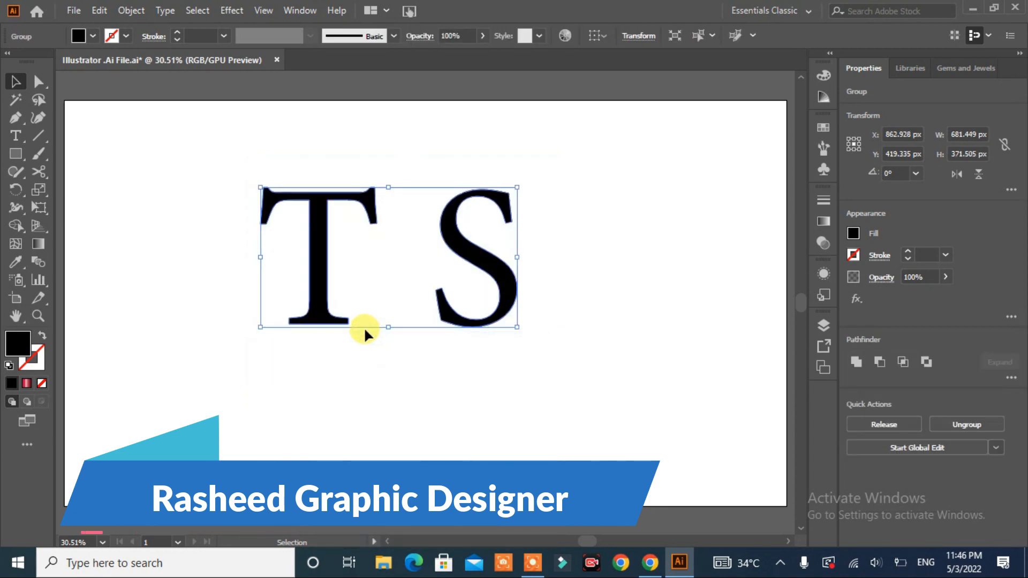
right_click(321, 271)
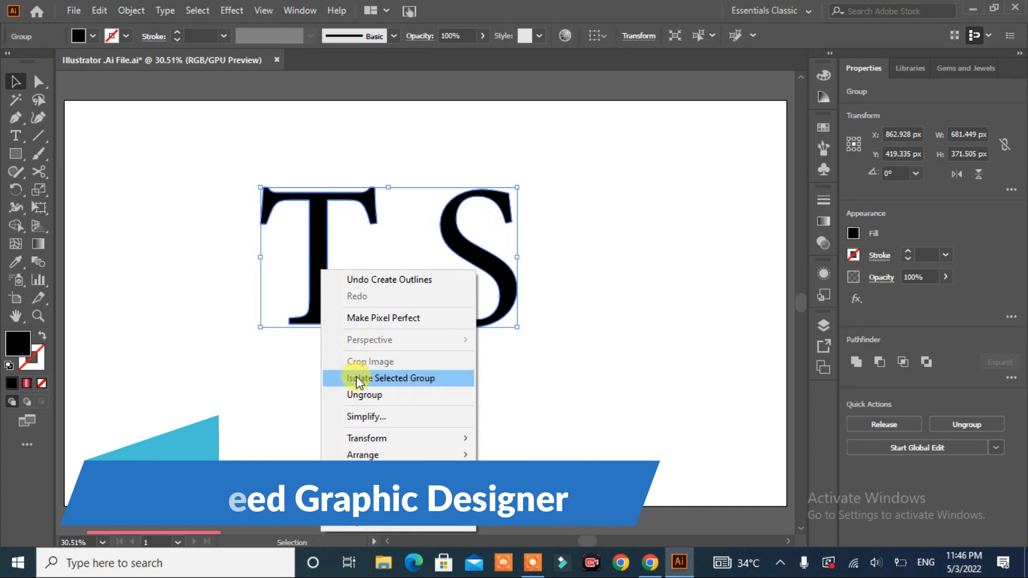
left_click(361, 395)
left_click(340, 371)
Lengthen the T's stem by moving its base anchor points down until the letter is about 435 px tall
left_click_drag(360, 280, 274, 351)
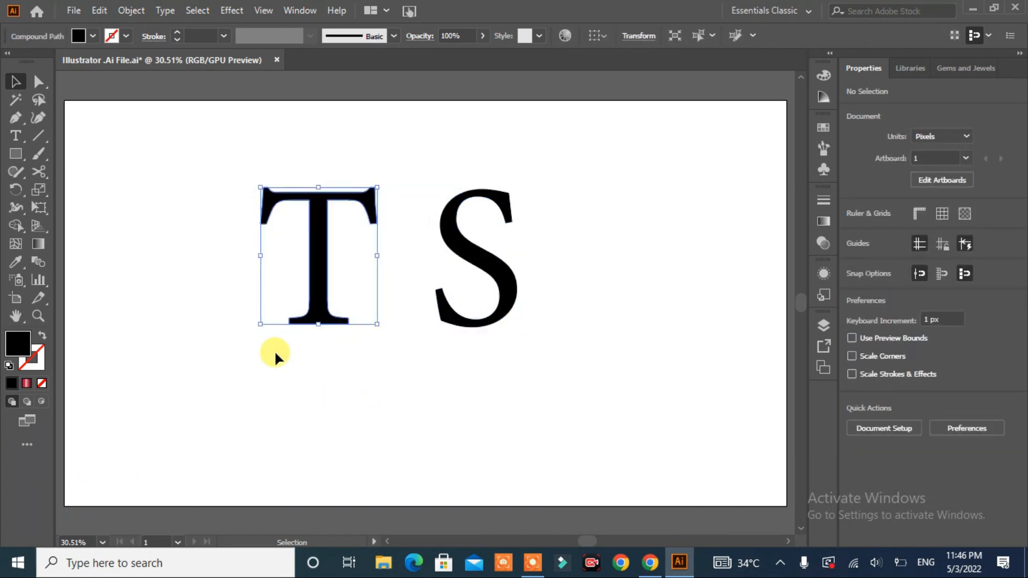
left_click(39, 82)
left_click(144, 302)
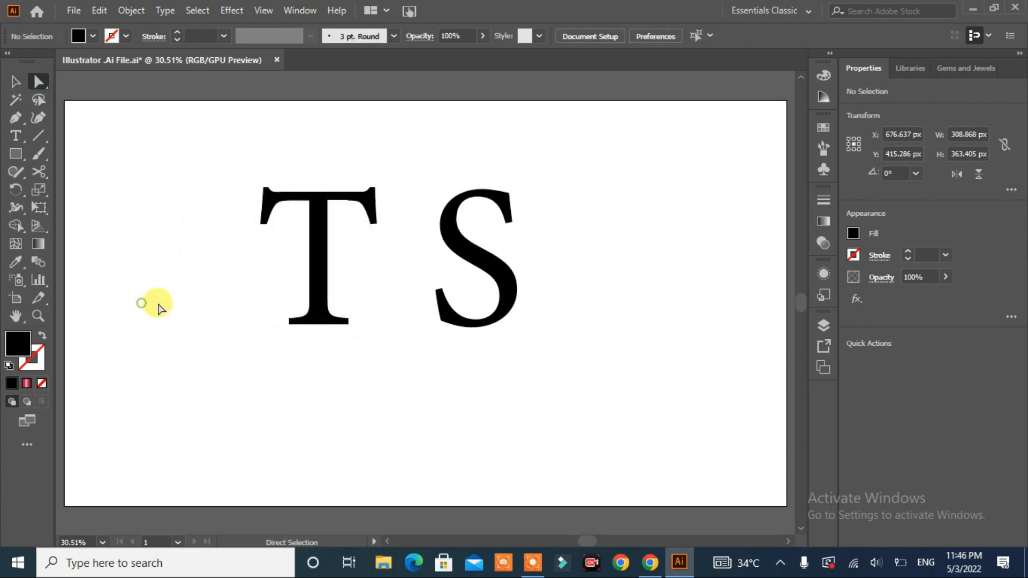
left_click_drag(247, 292, 373, 364)
left_click_drag(371, 271, 249, 365)
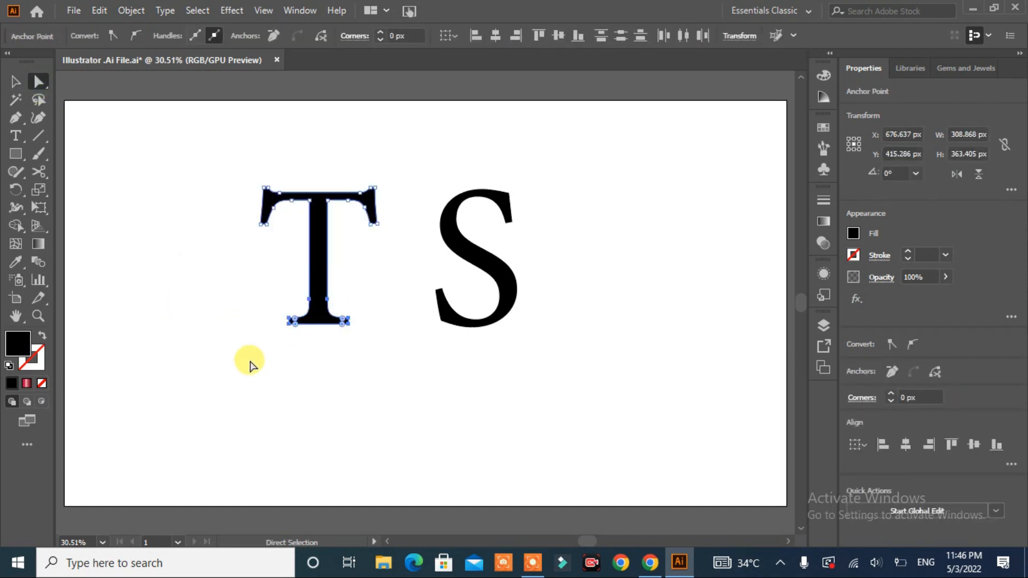
key("Down")
key("Down")
key("Down")
key("Down")
key("Down")
key("Down")
key("Down")
key("Down")
key("Down")
key("Down")
key("Down")
key("Down")
key("Down")
key("Down")
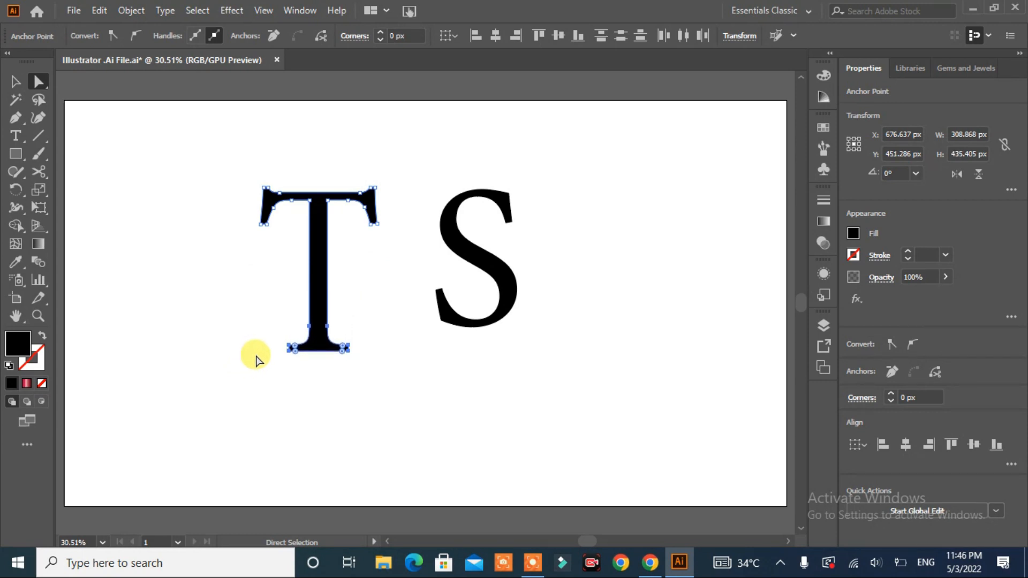
left_click(335, 406)
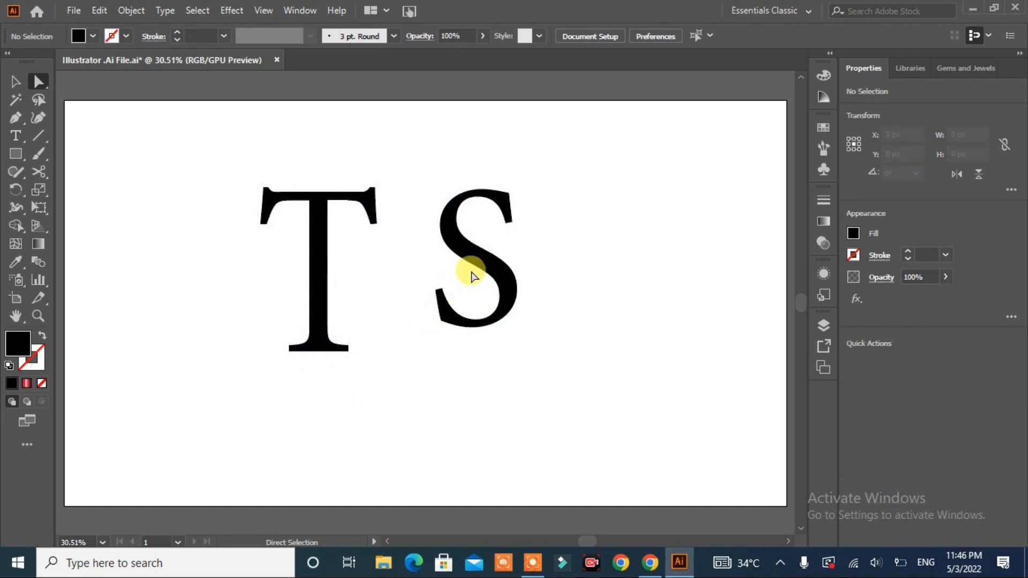
Move the S over the T so that it is centered on the stem
left_click(487, 266)
left_click(15, 81)
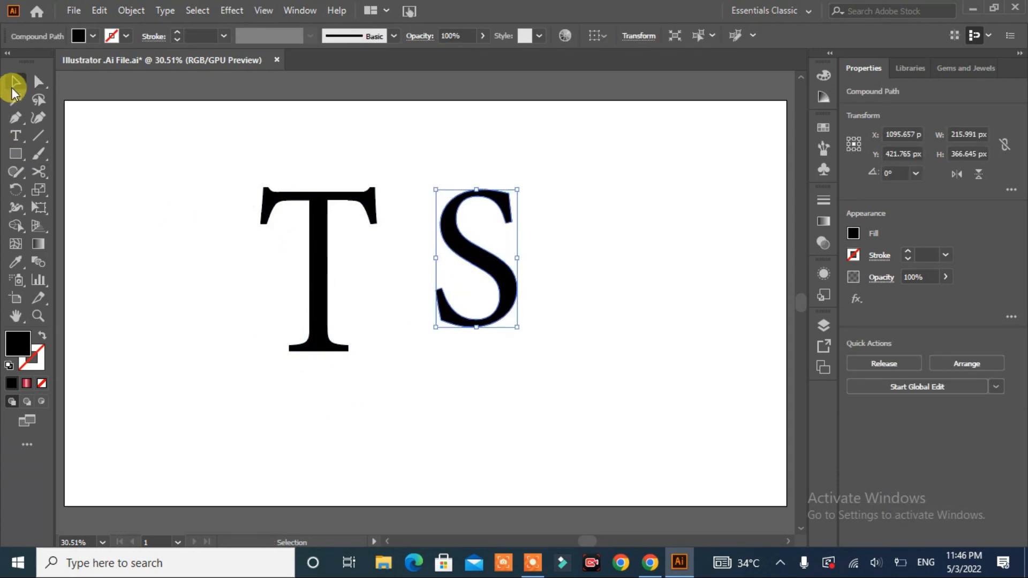
left_click(83, 220)
left_click_drag(471, 248, 306, 260)
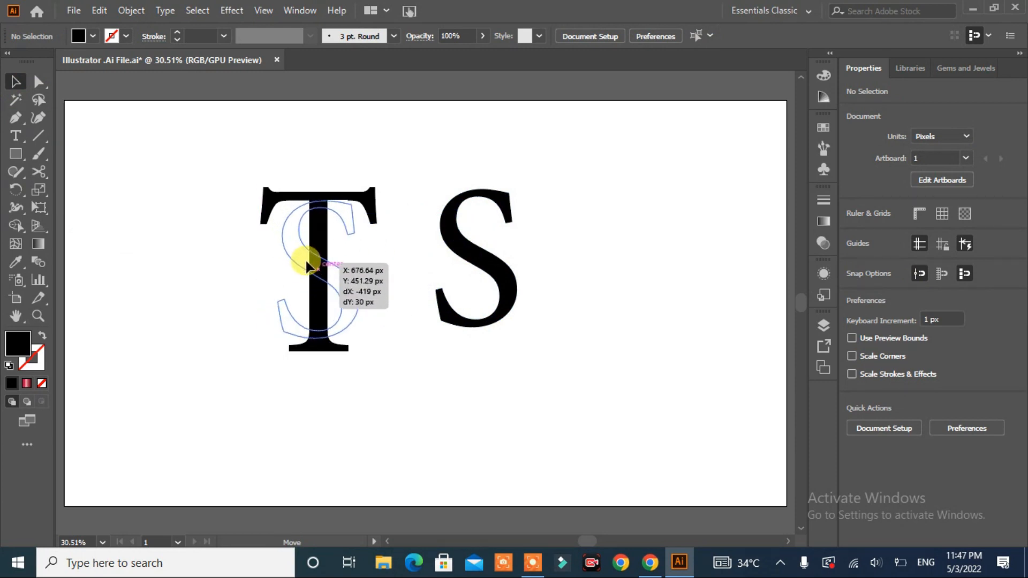
left_click_drag(306, 263, 306, 263)
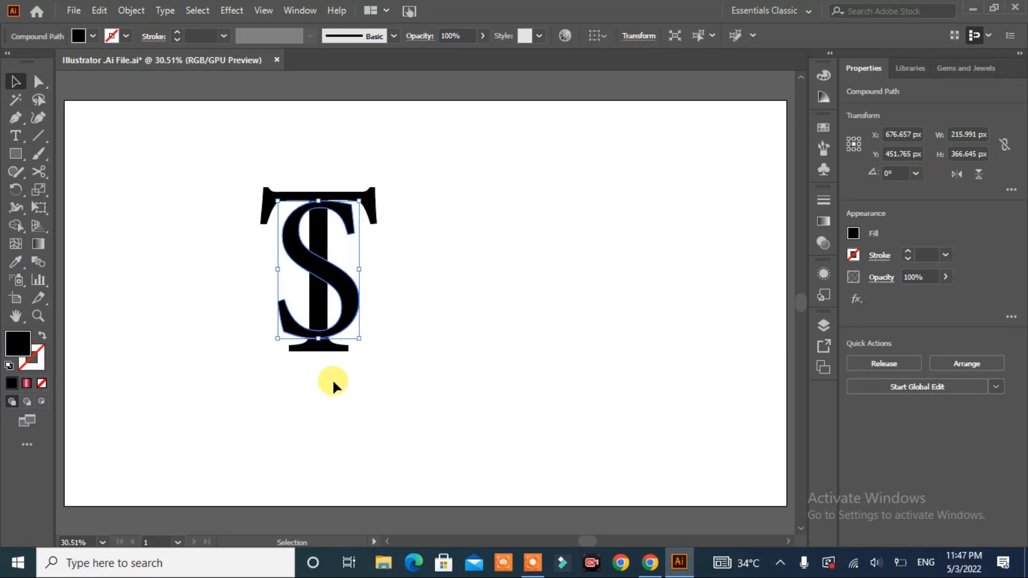
Stretch the T upward to about 452 px tall and align both letters by their horizontal and vertical centers
left_click(374, 201)
left_click_drag(318, 185, 317, 181)
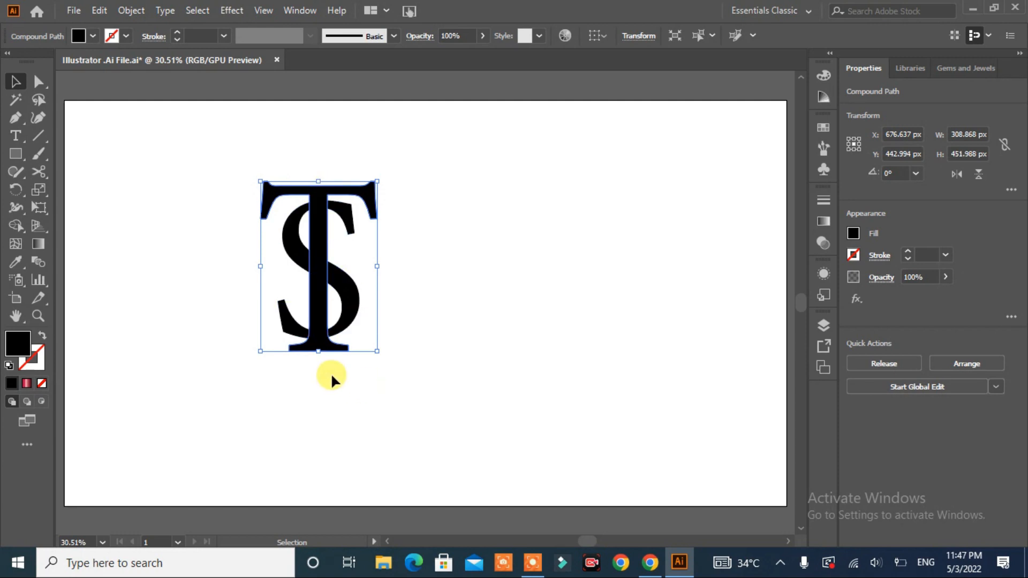
left_click(421, 260)
left_click_drag(423, 169, 236, 365)
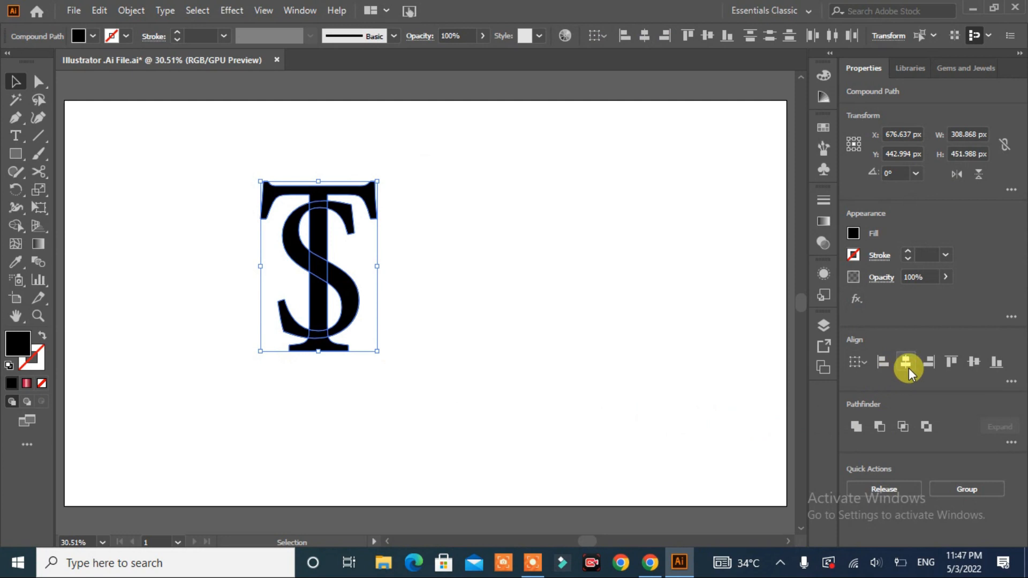
left_click(967, 363)
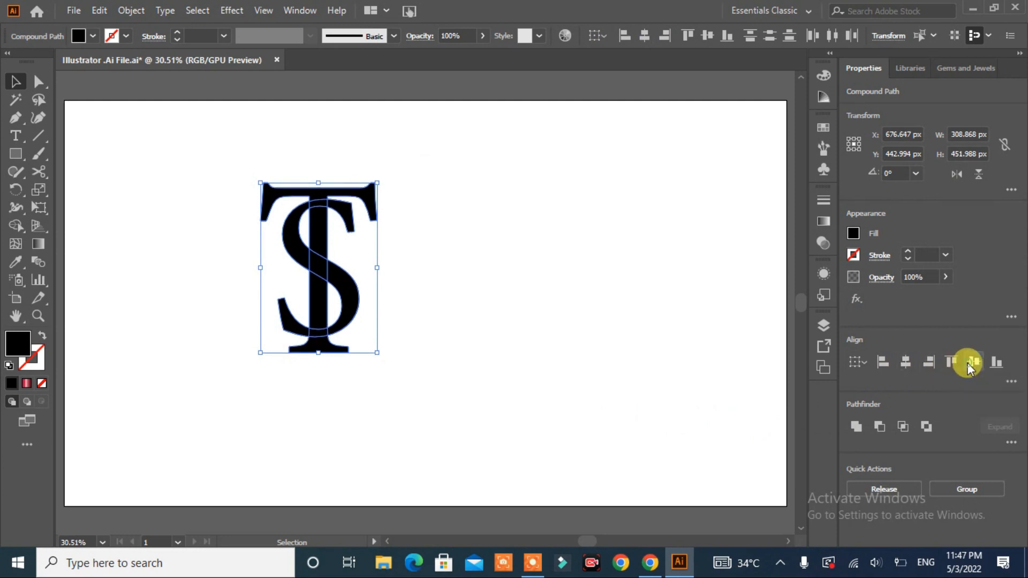
left_click(431, 365)
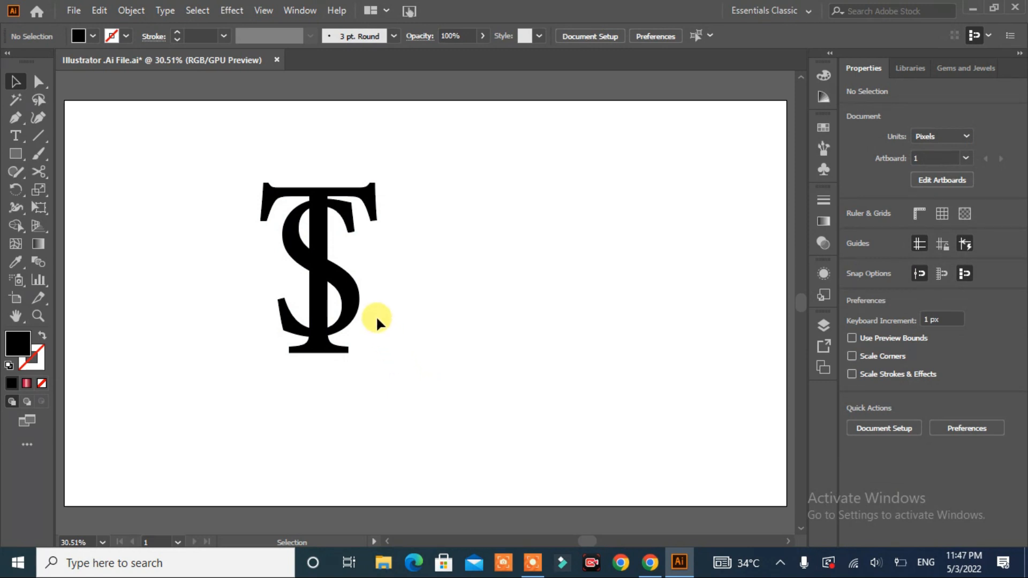
left_click_drag(410, 162, 222, 389)
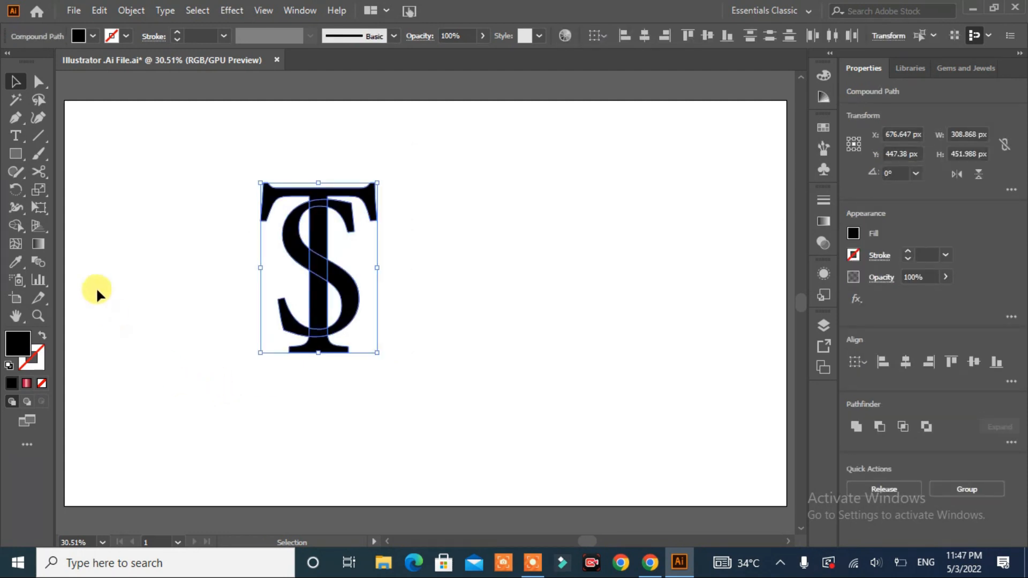
left_click(124, 295)
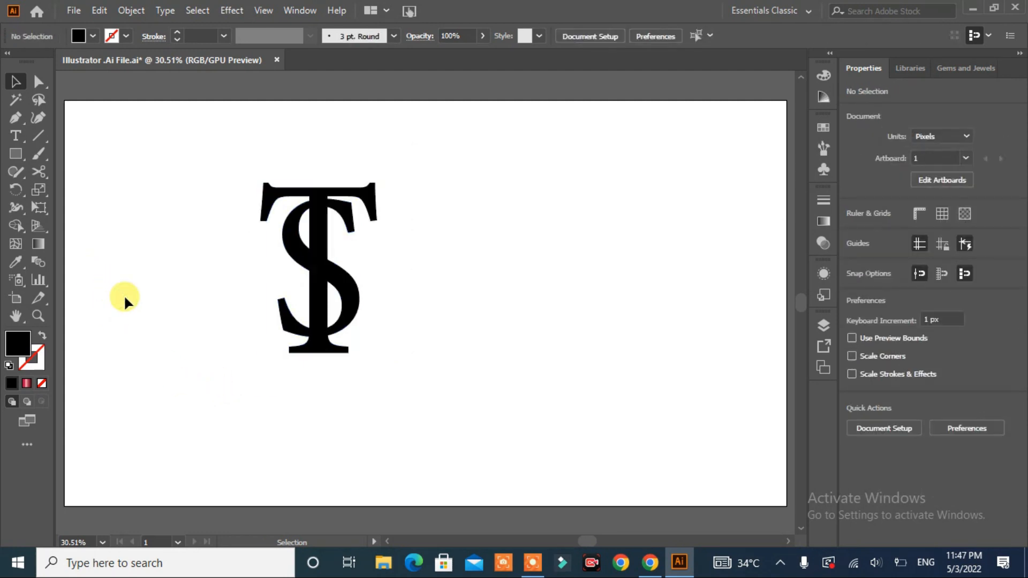
Widen the S on both sides to 256 px and align it with the T by horizontal centers
left_click(342, 287)
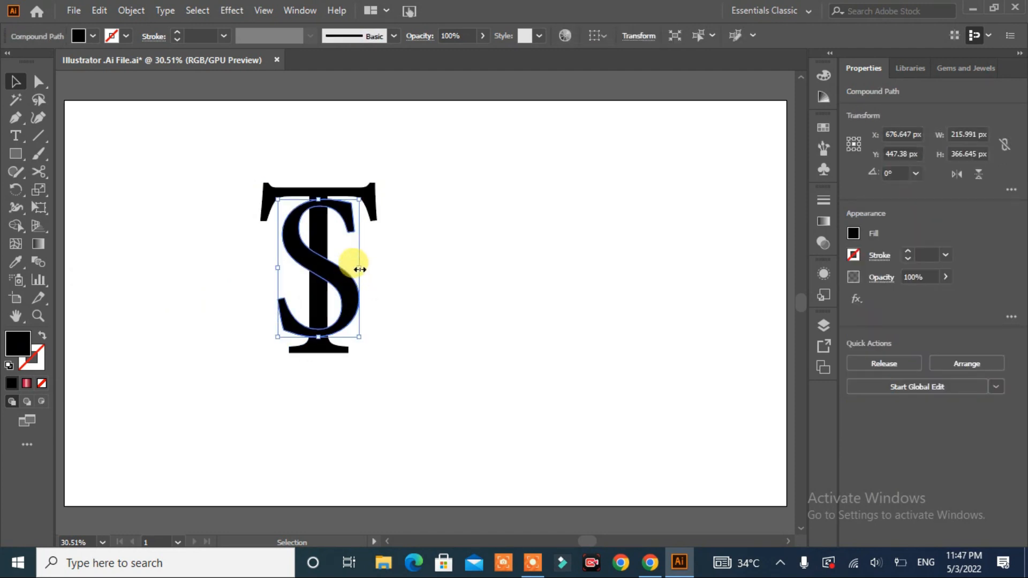
left_click_drag(360, 269, 366, 267)
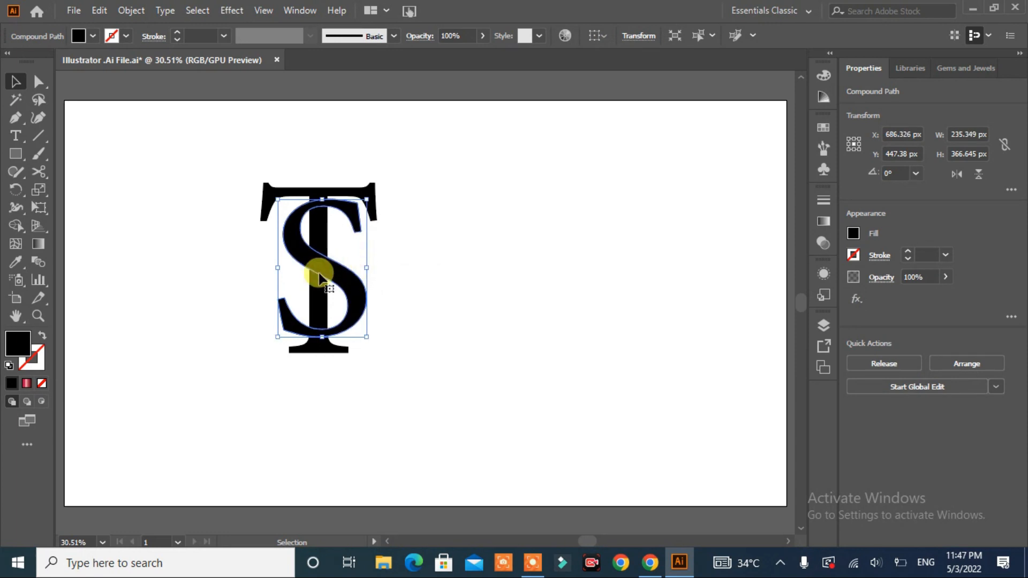
left_click_drag(277, 270, 271, 268)
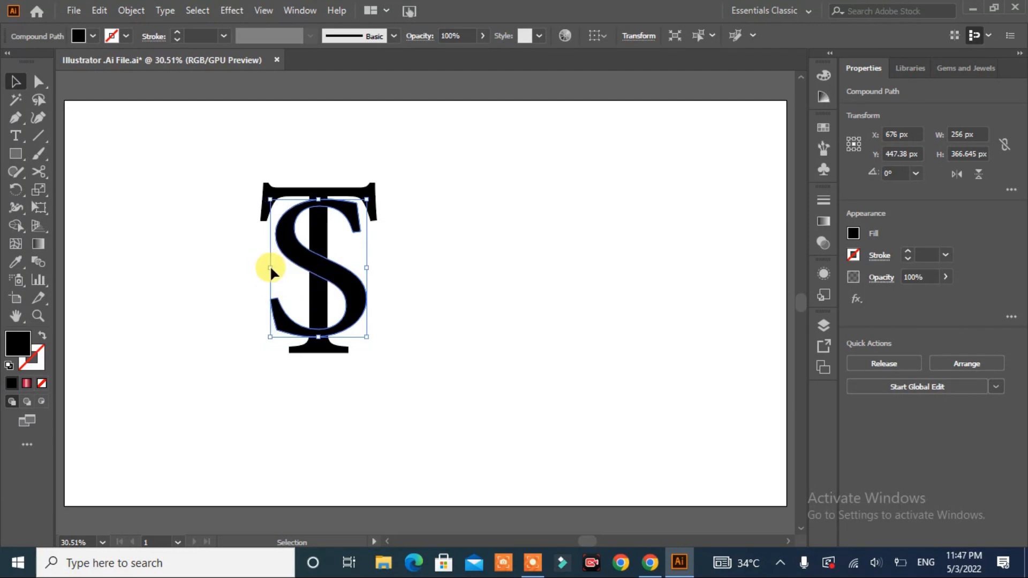
left_click_drag(398, 169, 231, 360)
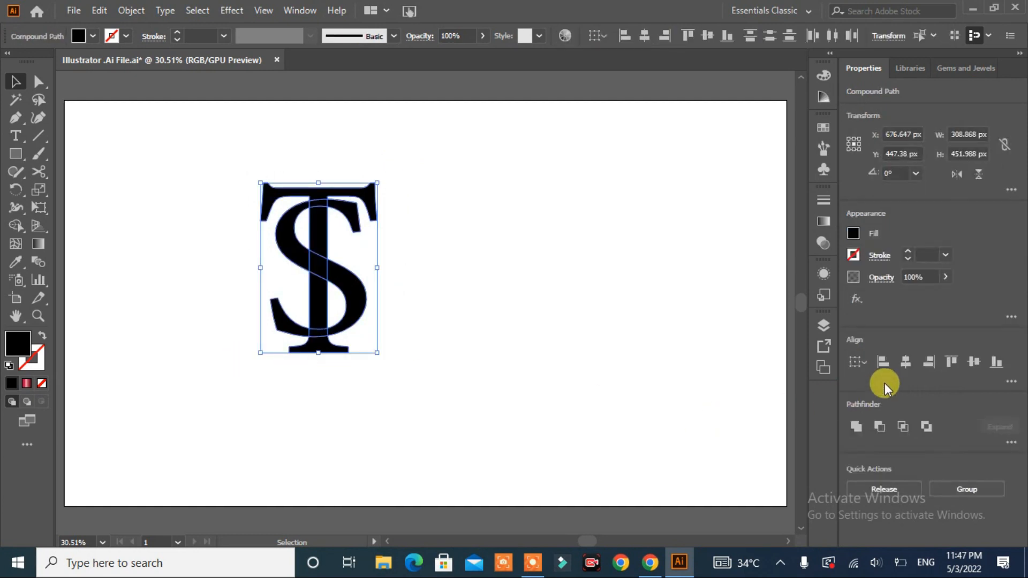
left_click(901, 369)
left_click(514, 323)
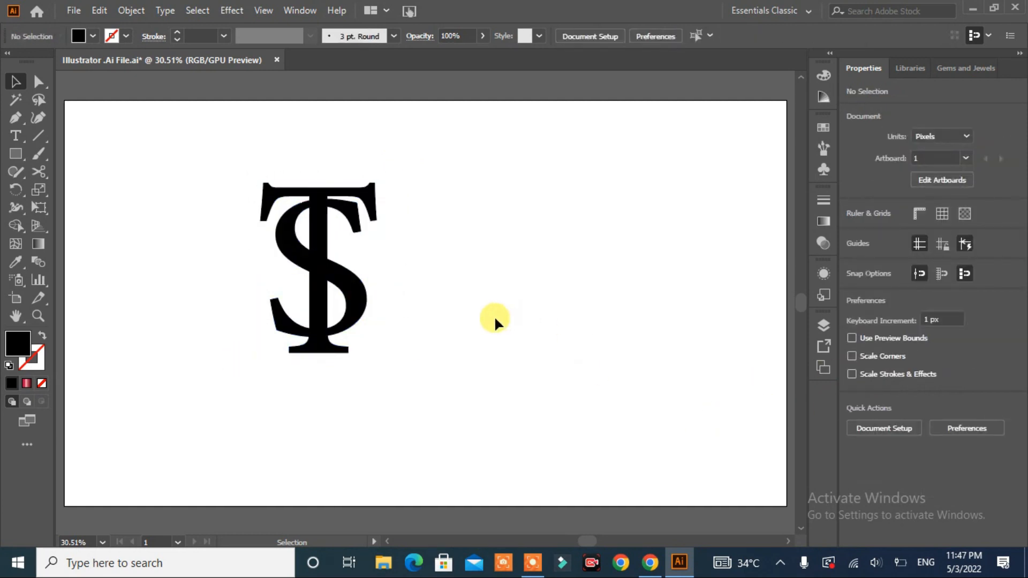
Shorten the T from its base to about 434 px tall and align both letters by vertical centers
left_click(318, 346)
left_click_drag(318, 352, 319, 345)
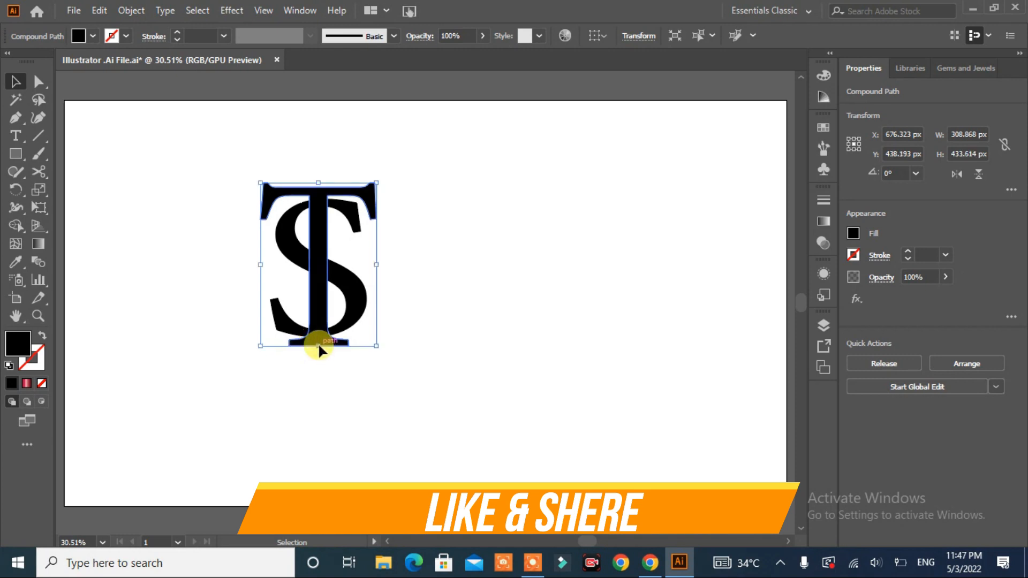
left_click_drag(411, 170, 192, 406)
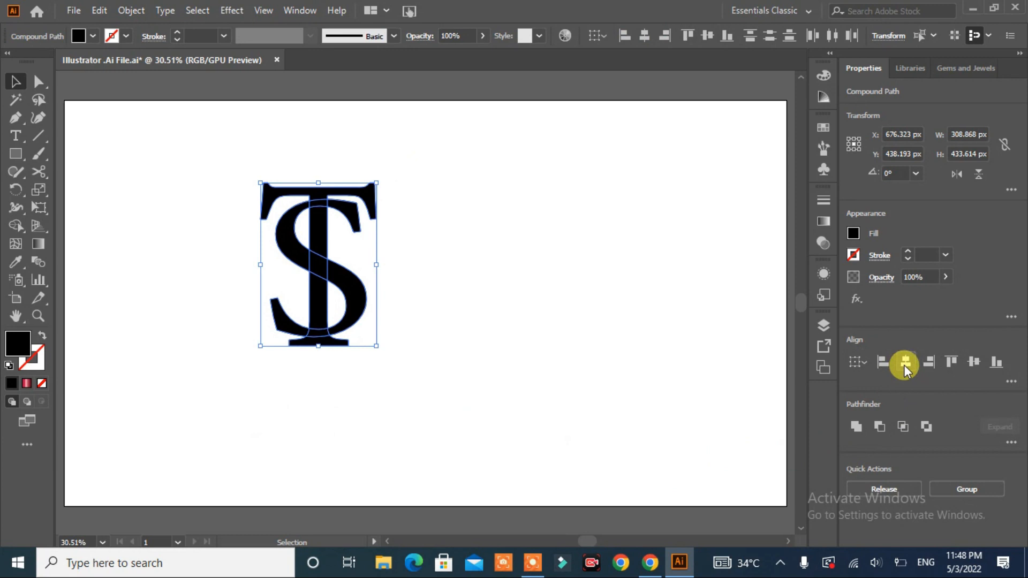
left_click(964, 358)
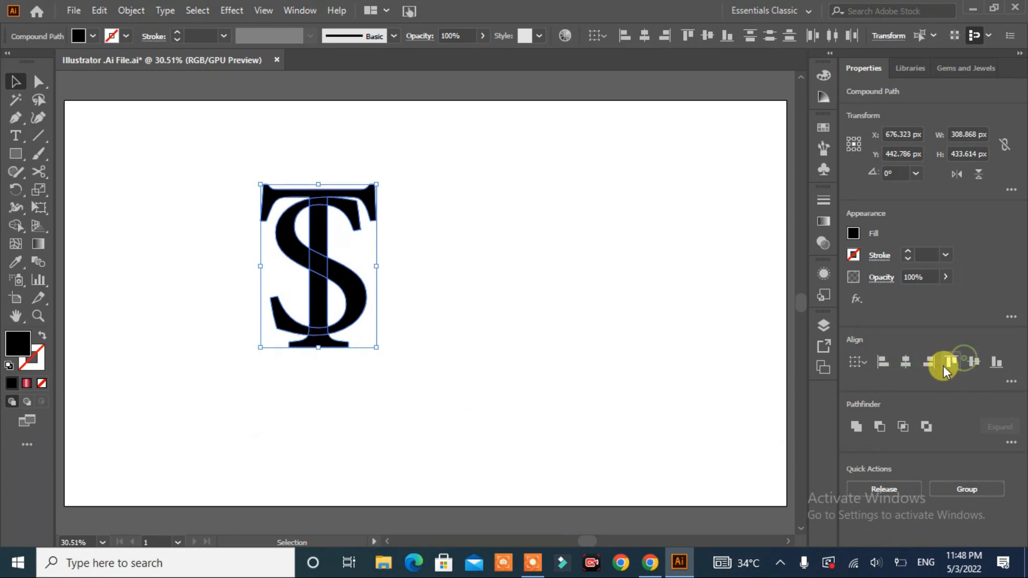
left_click(530, 383)
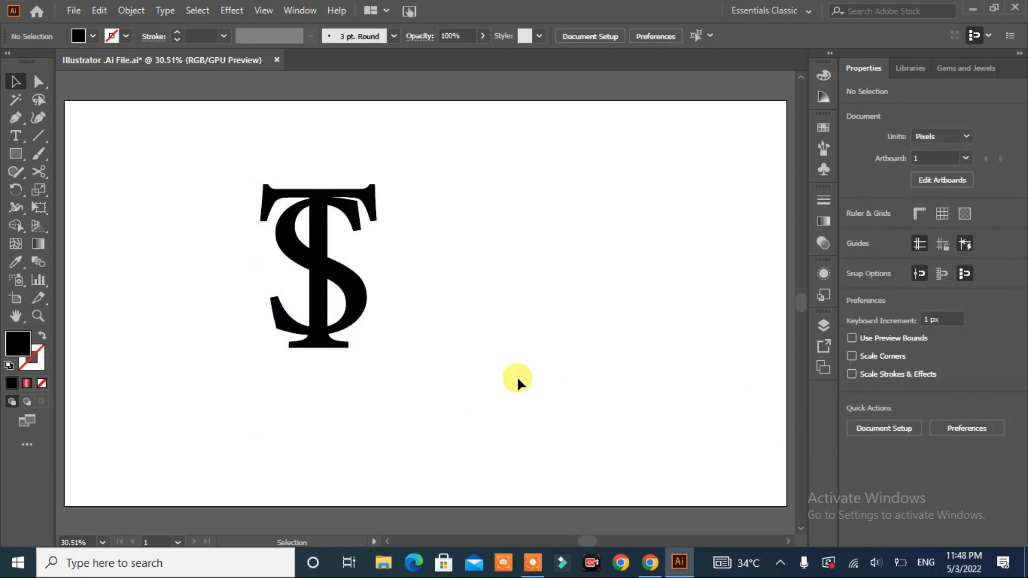
With Shape Builder, merge the top and bottom overlaps into the T and the middle overlap into the S
left_click_drag(408, 172, 177, 412)
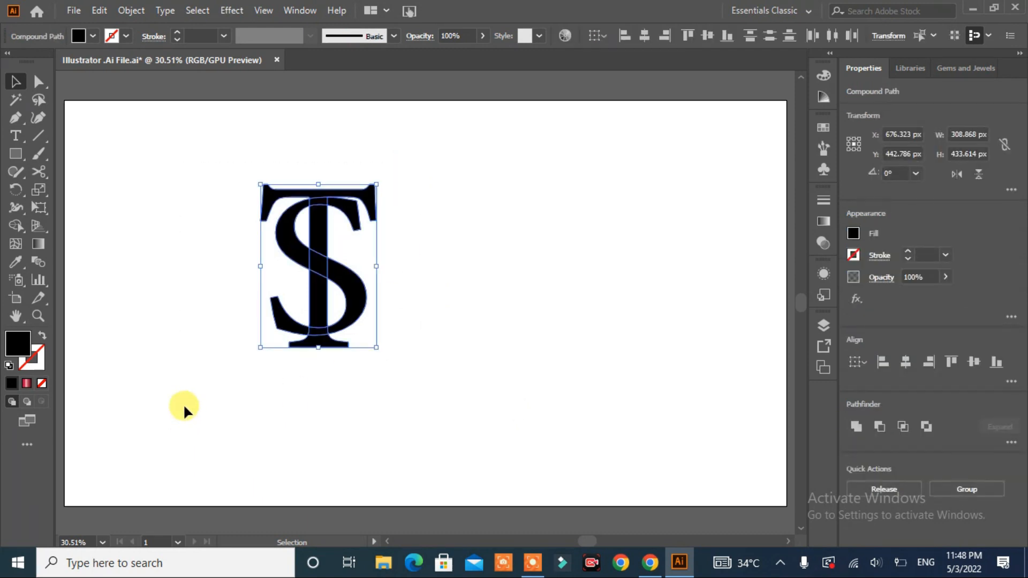
left_click(15, 226)
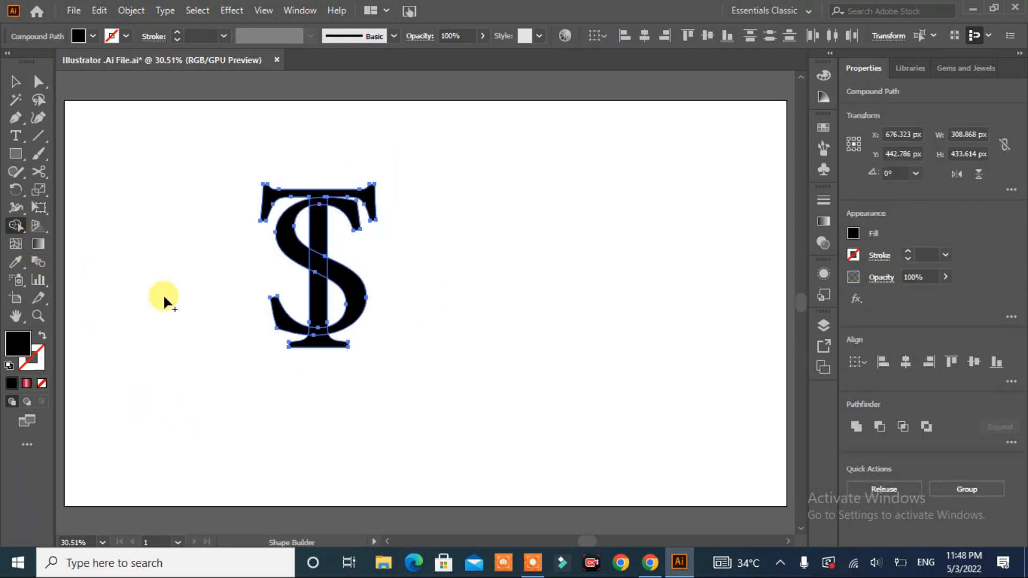
left_click_drag(316, 217, 314, 199)
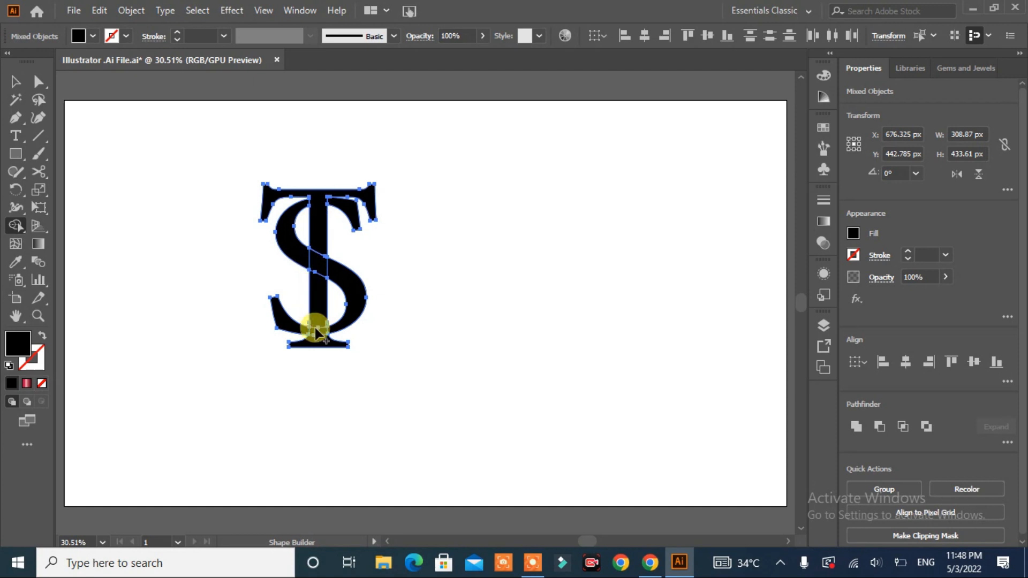
left_click_drag(318, 327, 318, 342)
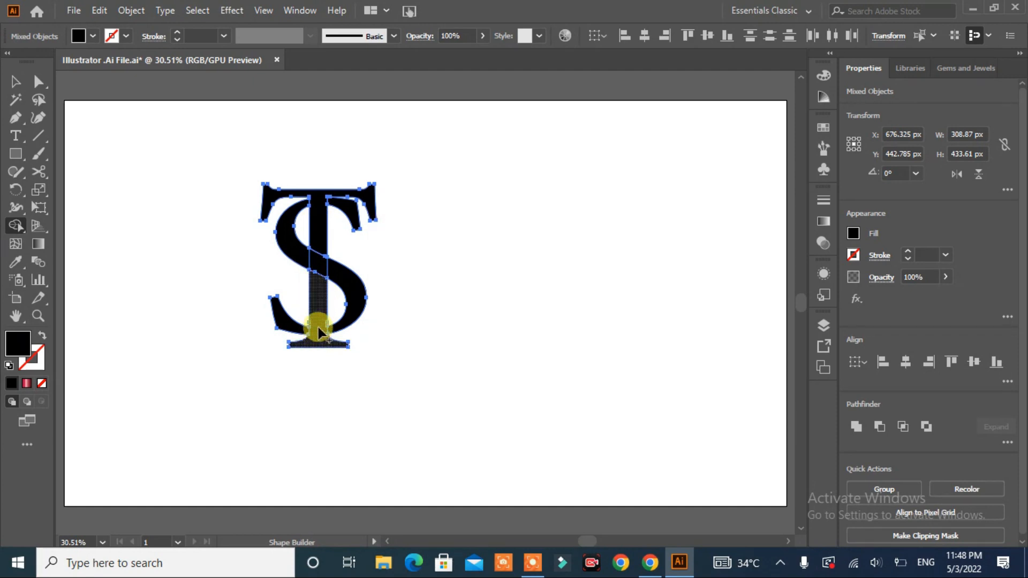
left_click_drag(323, 277, 306, 253)
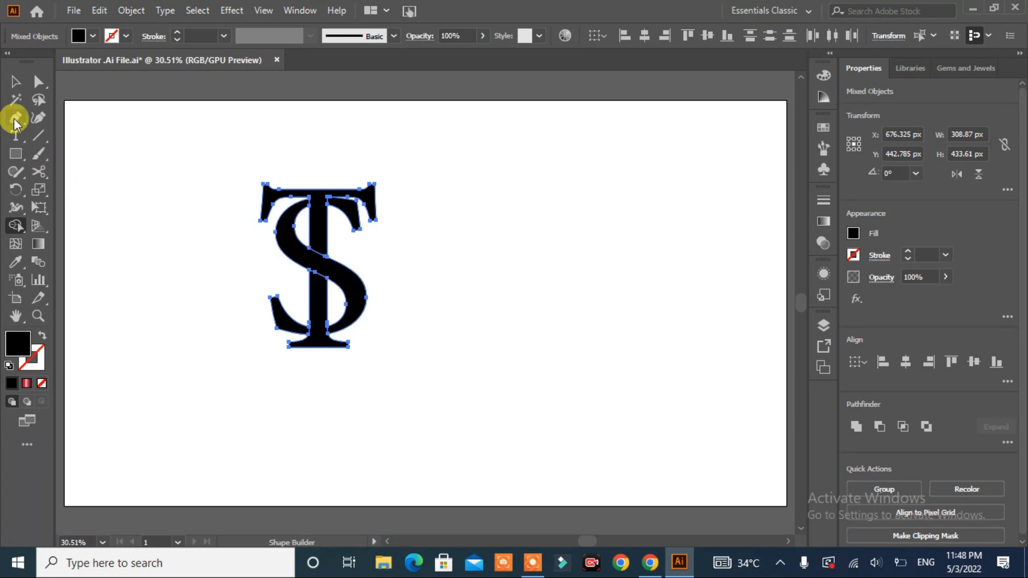
Fill the T with a silver gradient from the Metals swatches
left_click(15, 81)
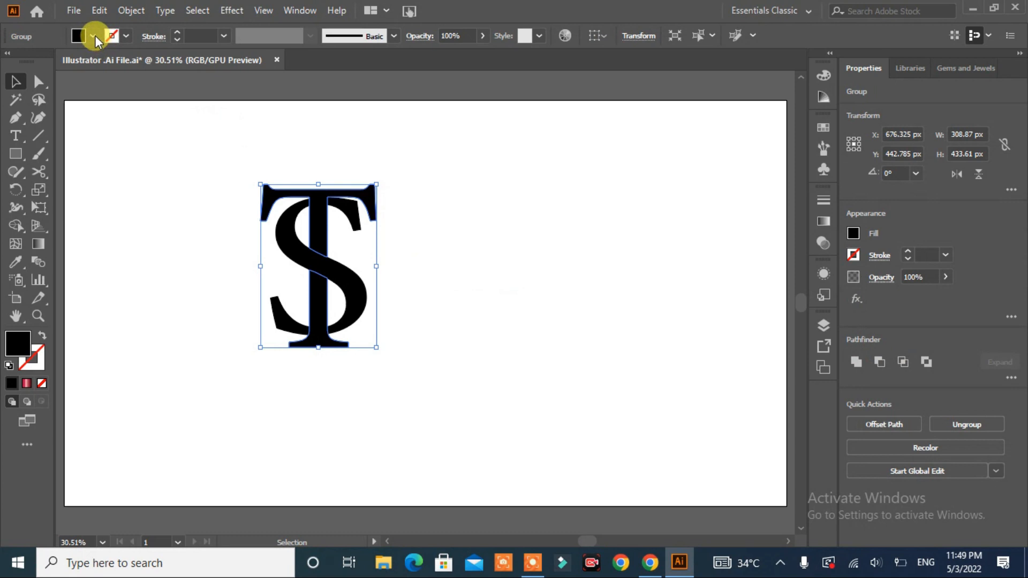
left_click(962, 63)
left_click(879, 108)
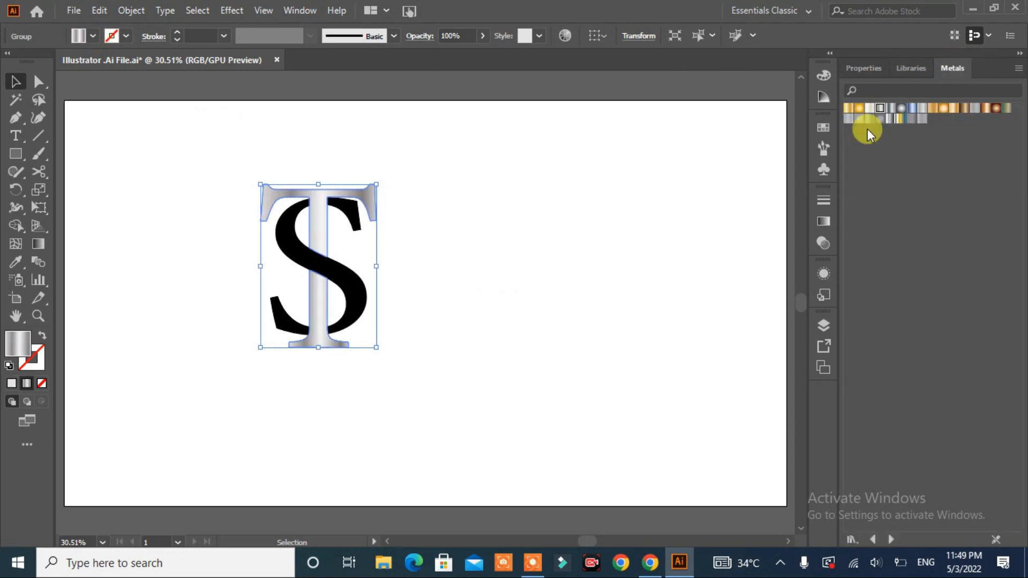
Fill the S with the Magenta Radial gradient from the Simple Radial swatches
left_click(571, 263)
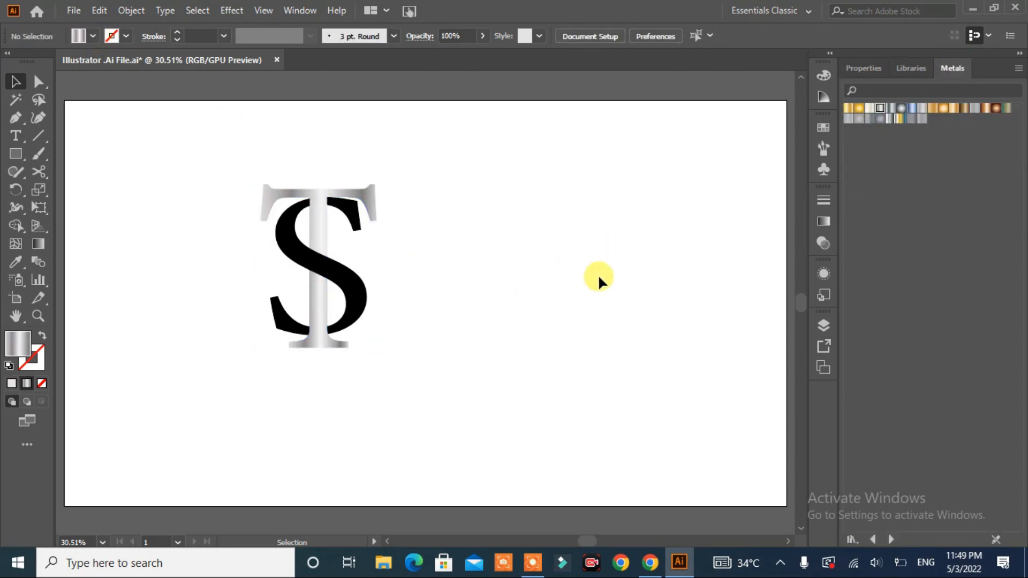
left_click(339, 275)
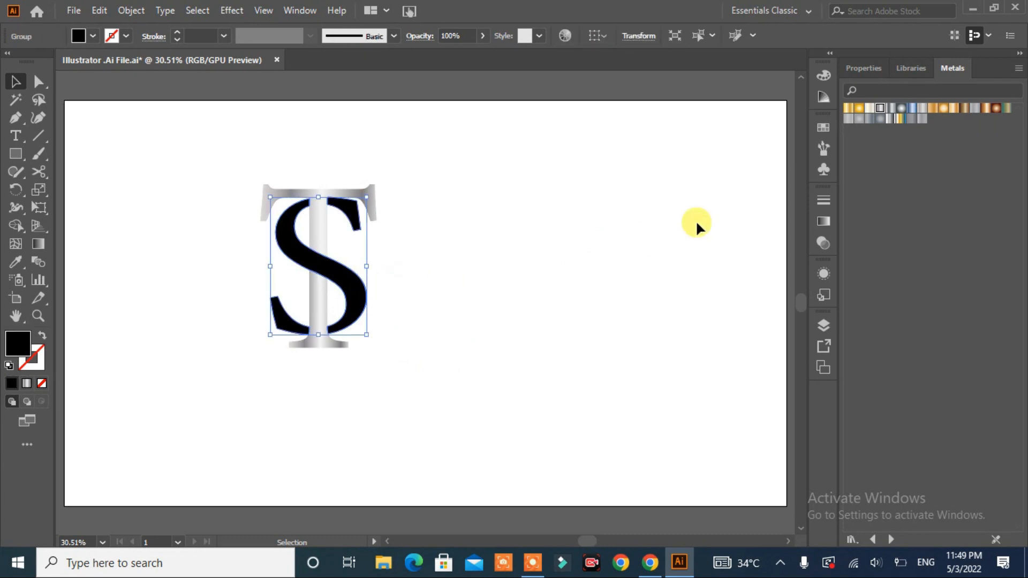
left_click(893, 540)
left_click(890, 539)
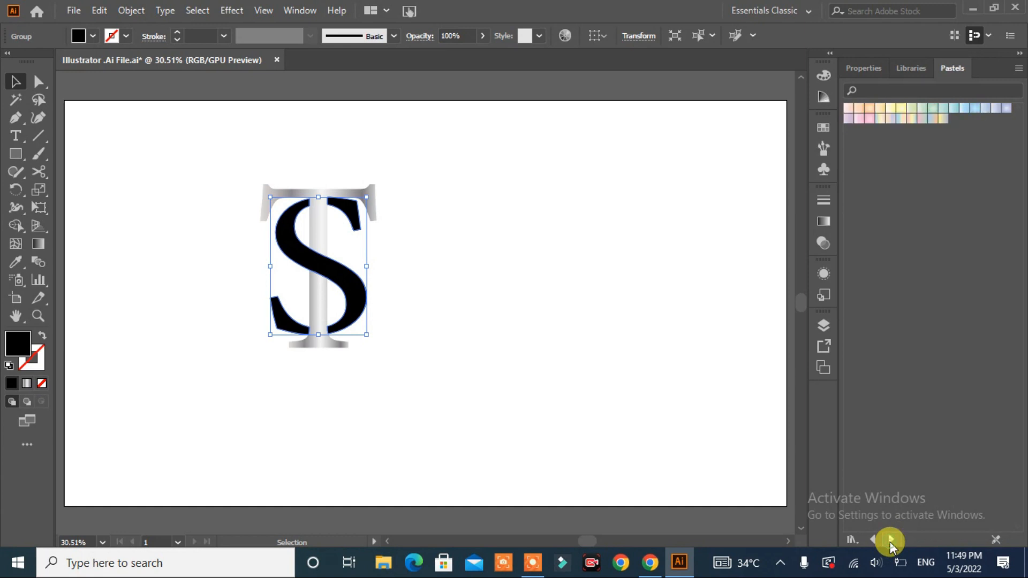
left_click(890, 539)
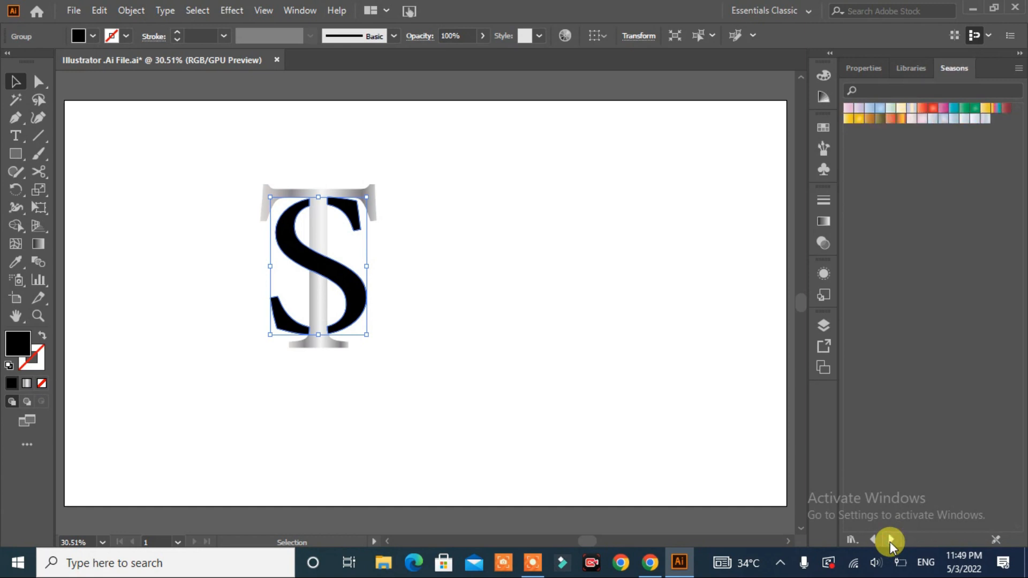
left_click(890, 539)
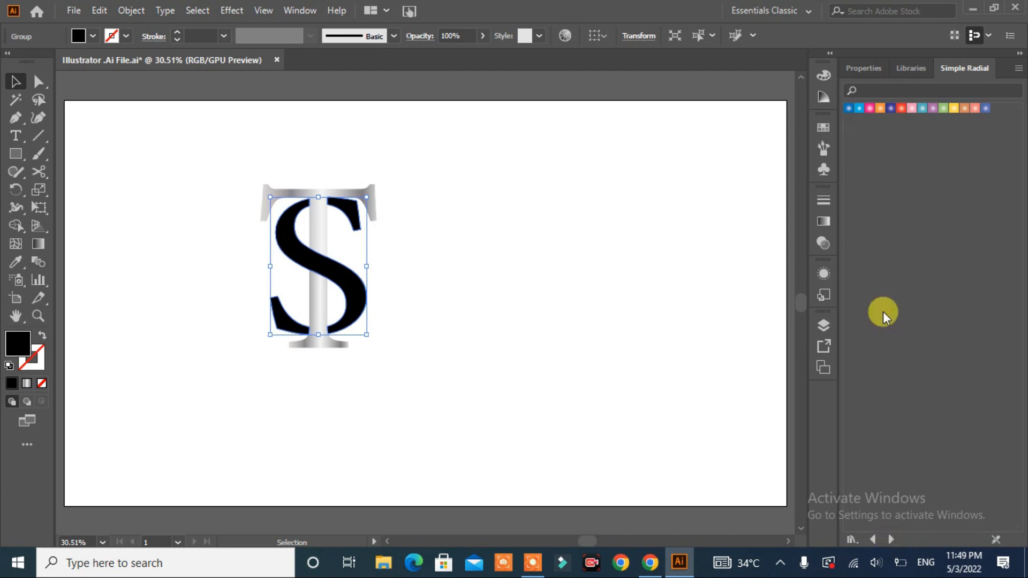
left_click(868, 108)
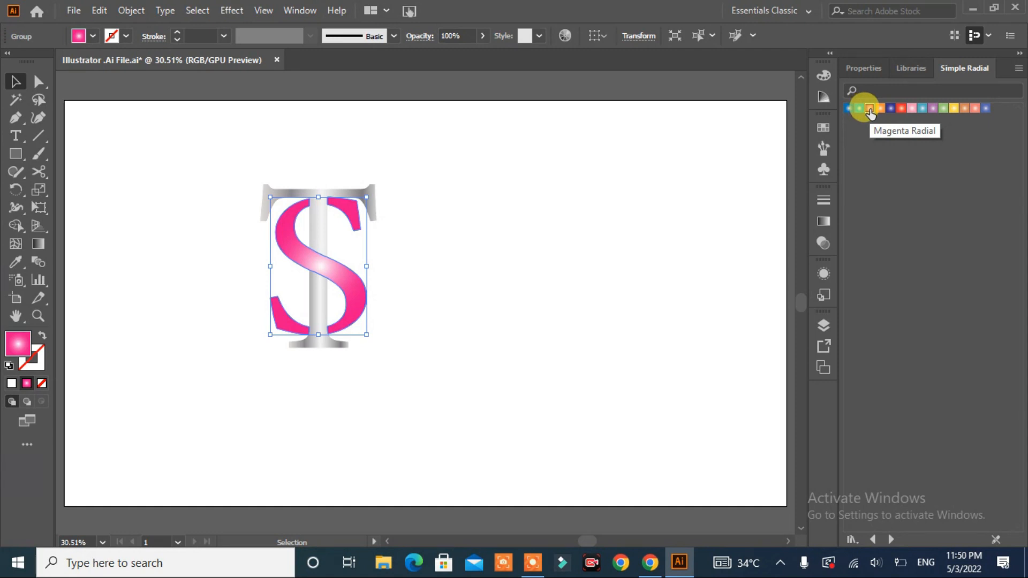
Make the S's gradient linear, with its white stop near the middle and magenta stops at both ends
left_click(824, 223)
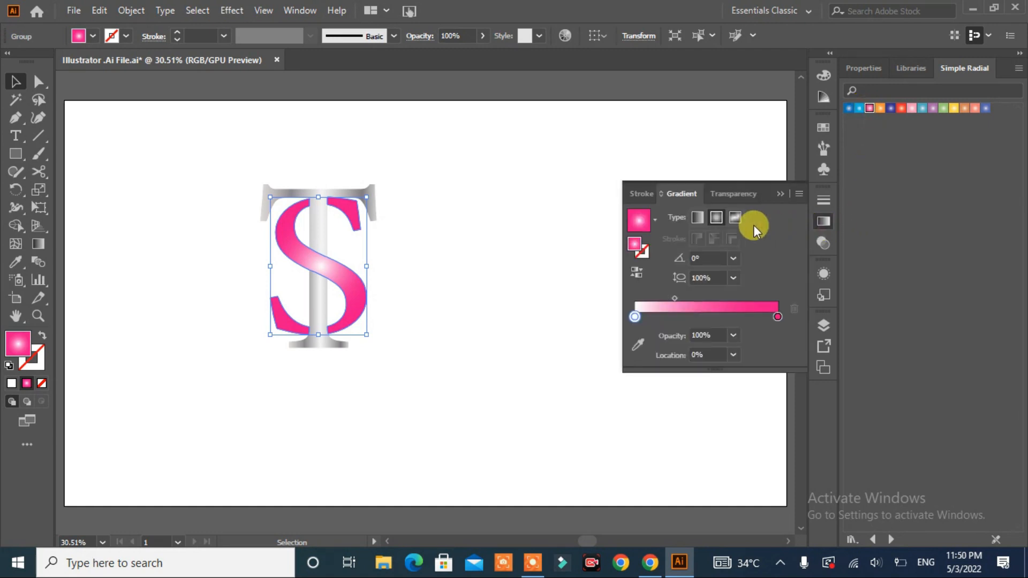
left_click(697, 217)
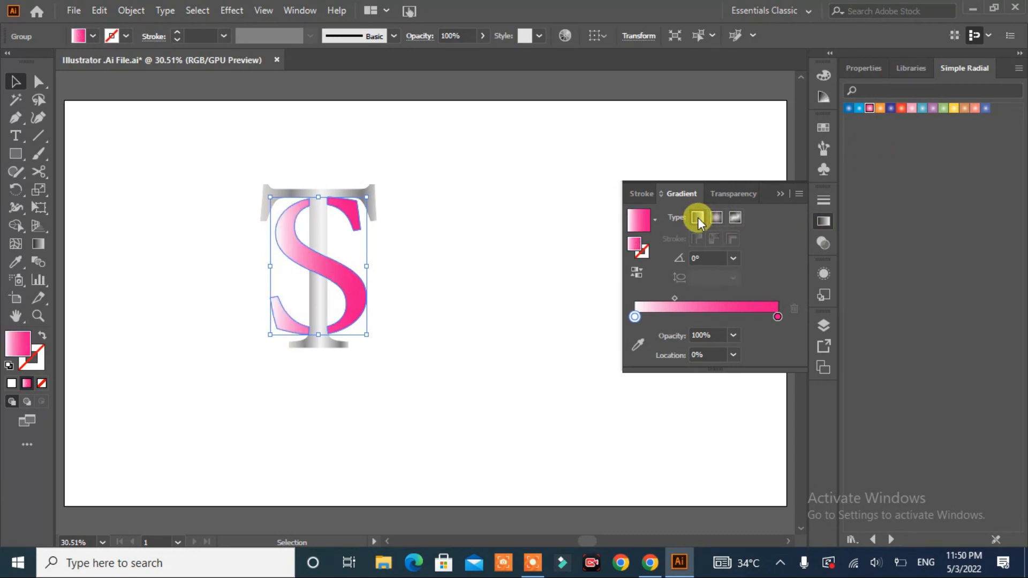
left_click_drag(674, 298, 704, 301)
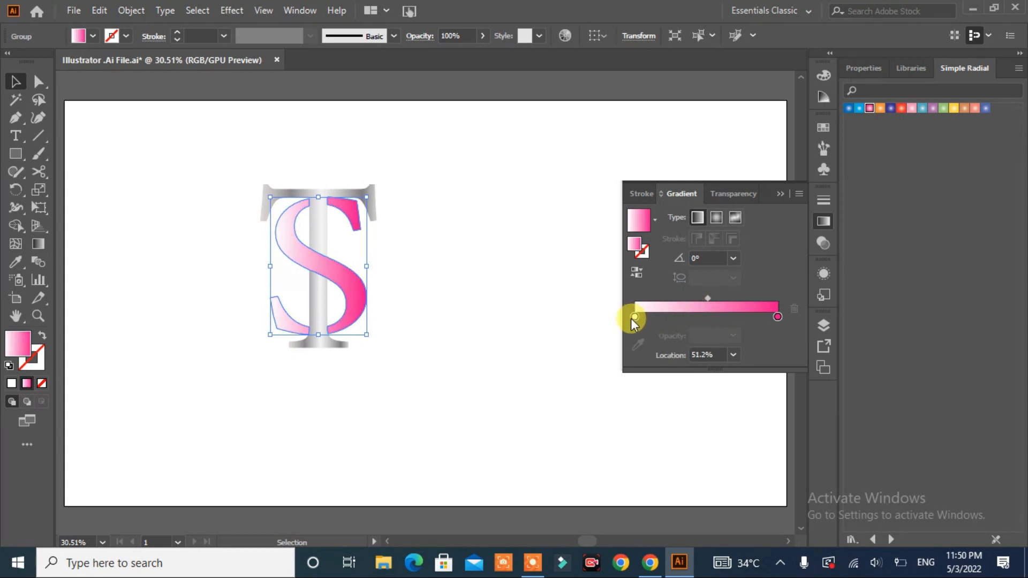
left_click_drag(633, 313, 711, 317)
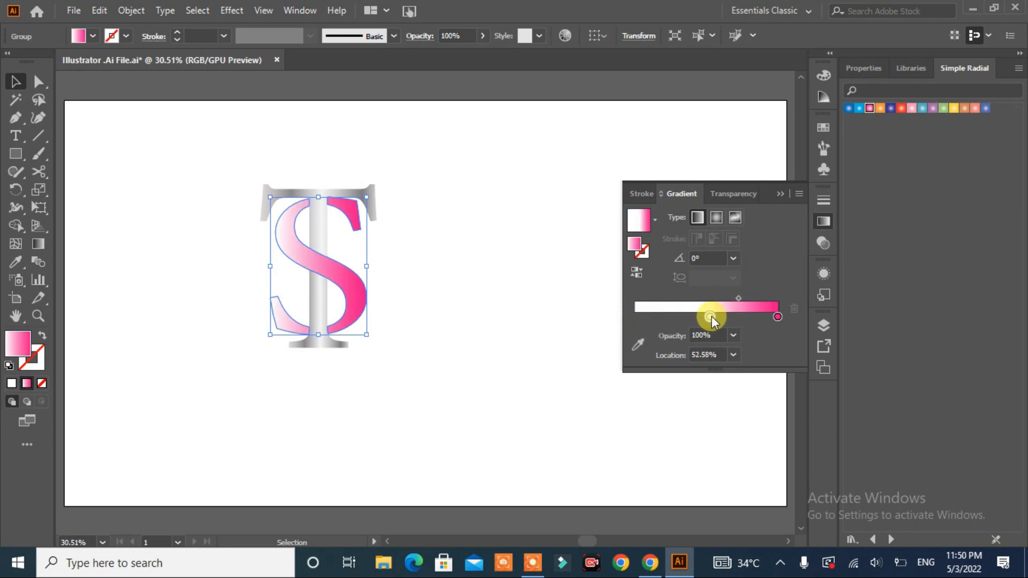
left_click(777, 318)
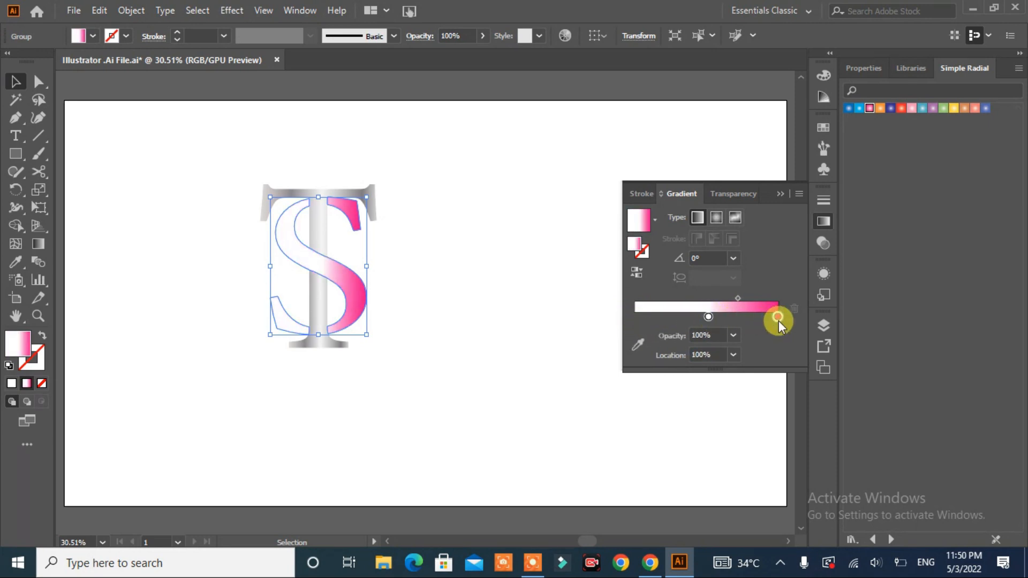
left_click_drag(777, 320, 634, 325)
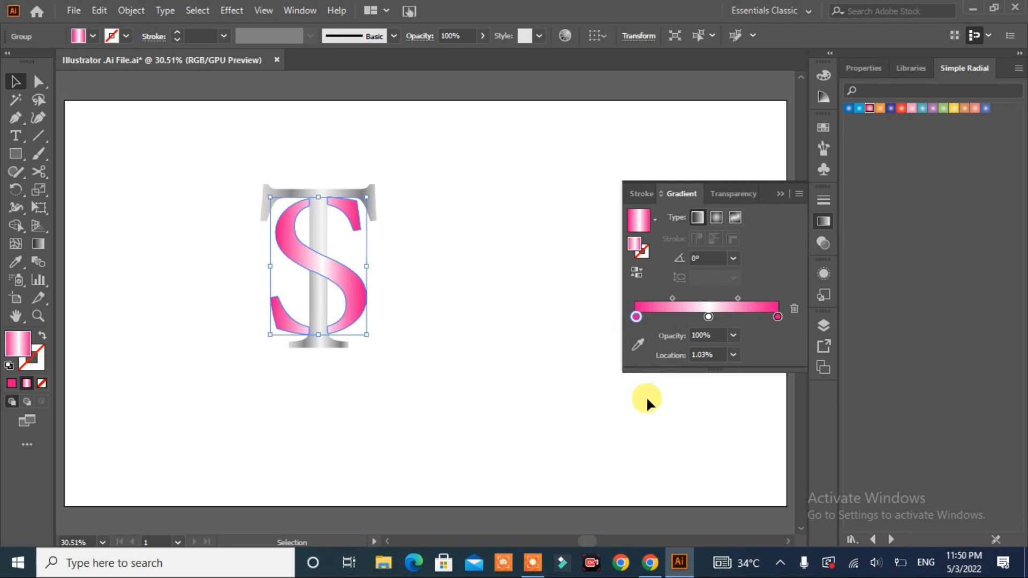
left_click(543, 389)
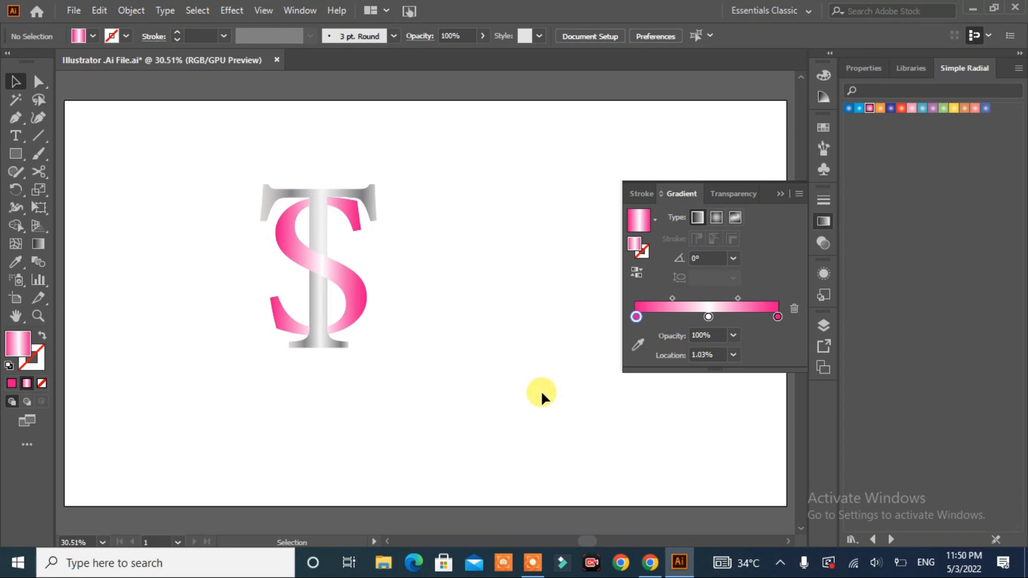
left_click_drag(737, 297, 689, 304)
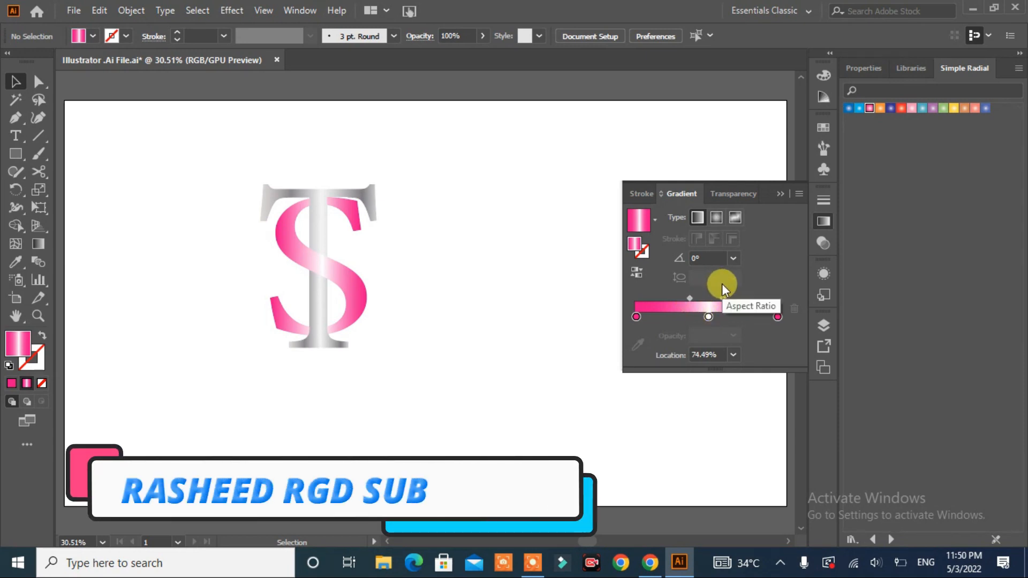
left_click(732, 257)
left_click(718, 256)
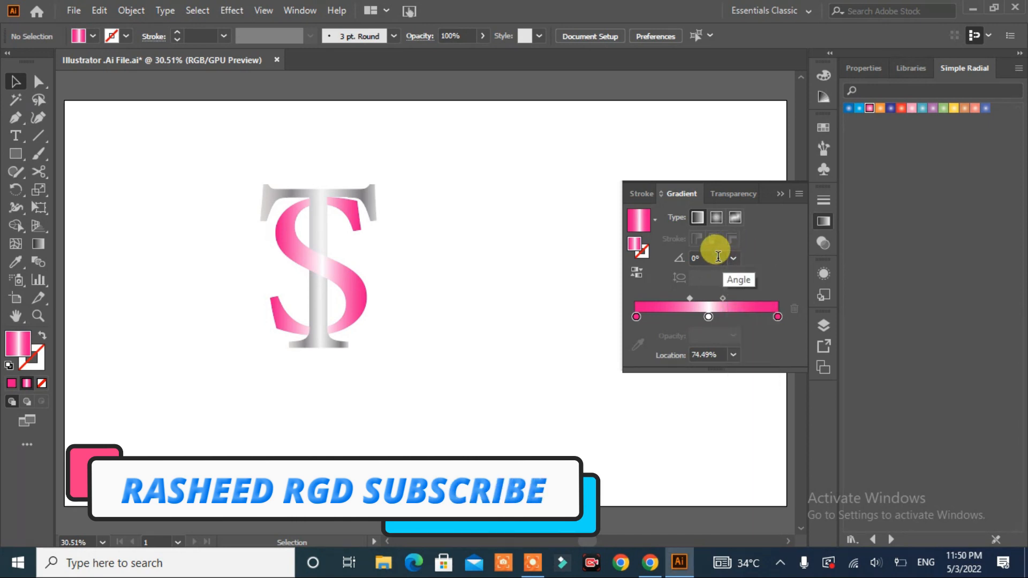
left_click(718, 256)
Set the angle of the S's magenta gradient to -29°
left_click(336, 272)
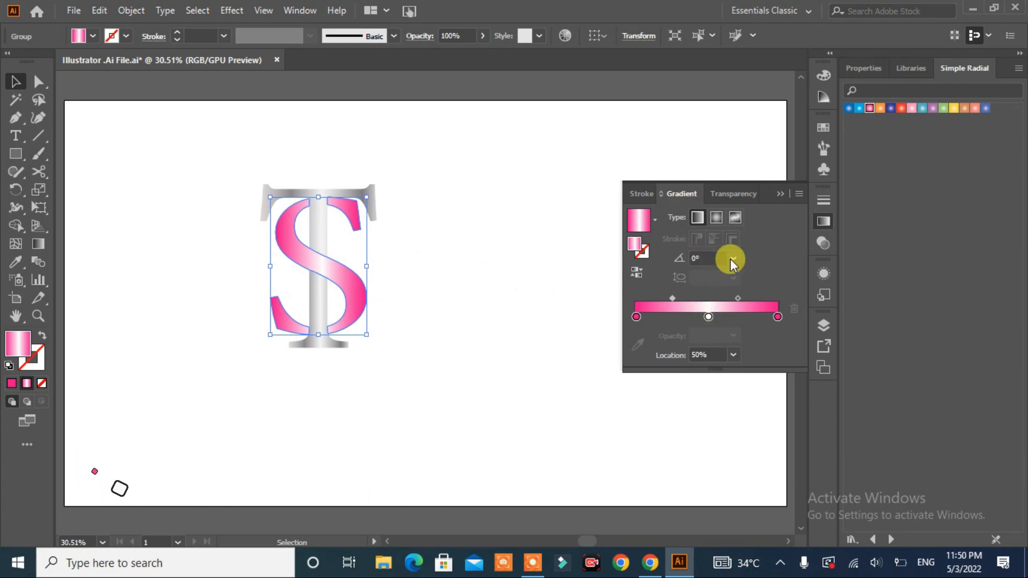
left_click(711, 257)
key("Down")
key("Down")
key("Down")
key("Down")
key("Down")
key("Down")
key("Down")
key("Down")
key("Down")
key("Down")
key("Down")
key("Down")
key("Down")
key("Down")
key("Down")
key("Down")
key("Down")
key("Down")
key("Down")
key("Down")
key("Down")
key("Down")
key("Down")
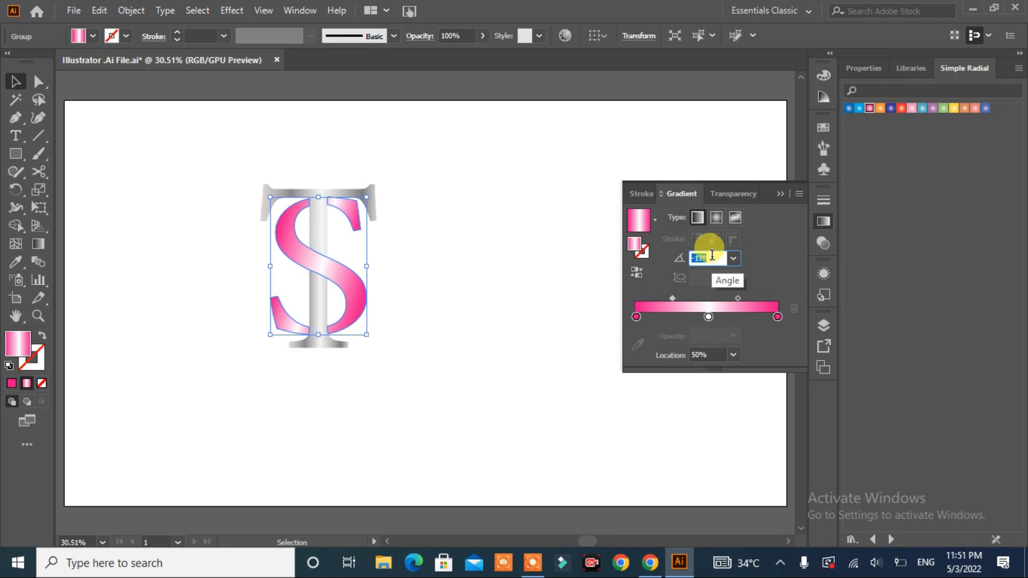
key("Down")
key("Down")
key("Down")
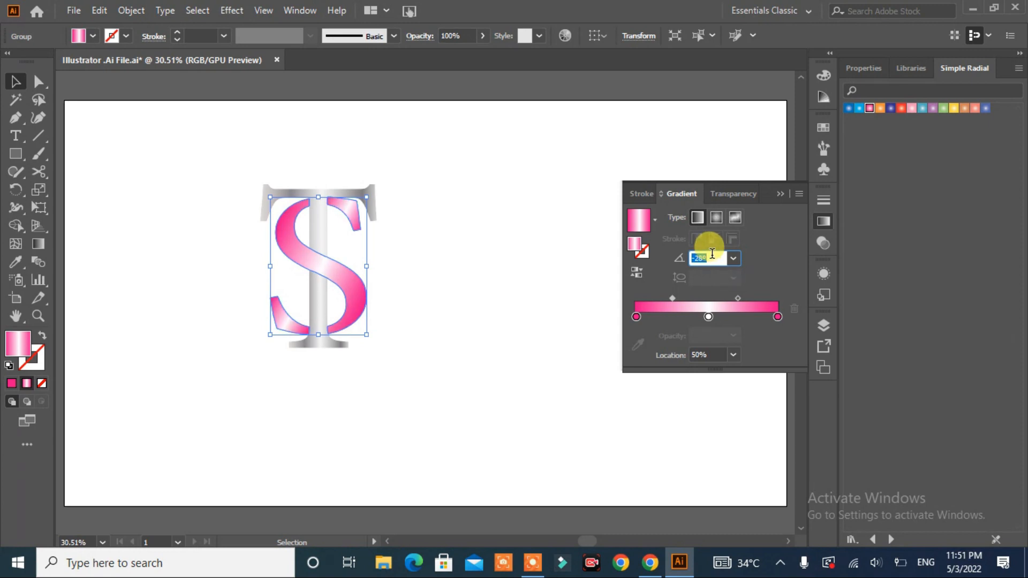
key("Down")
key("Down")
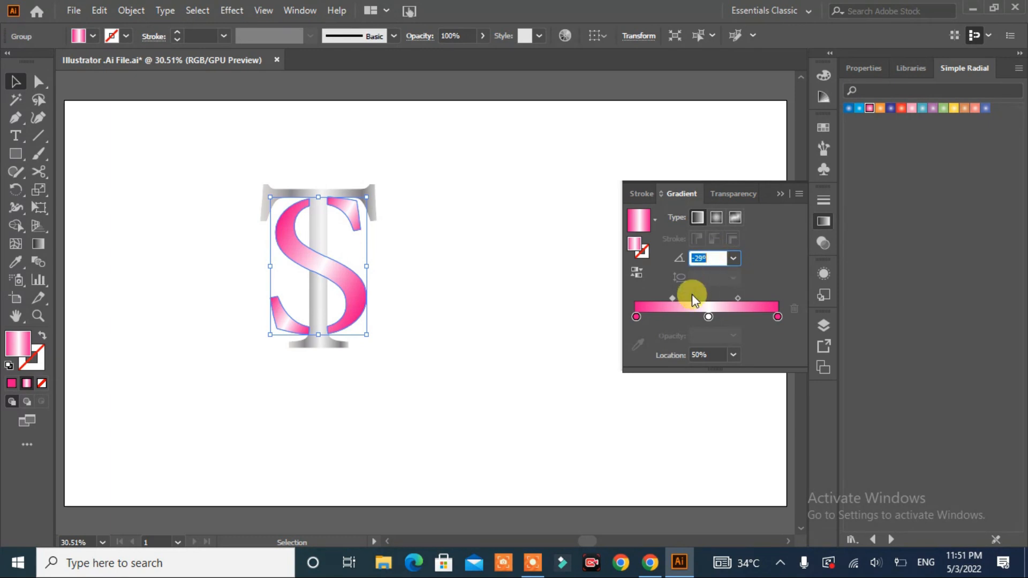
left_click(533, 257)
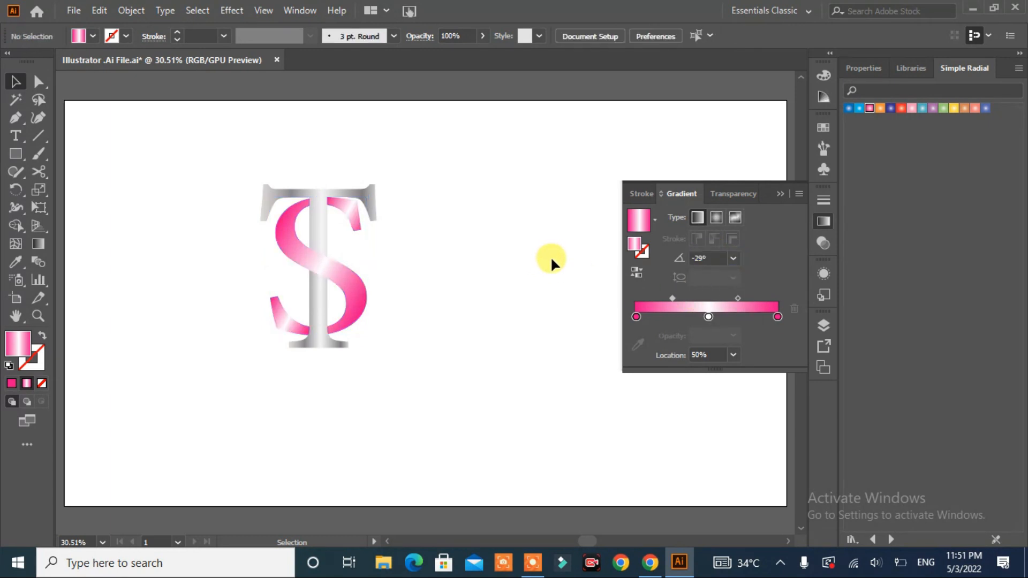
Set the angle of the T's silver gradient to -38°
left_click(260, 195)
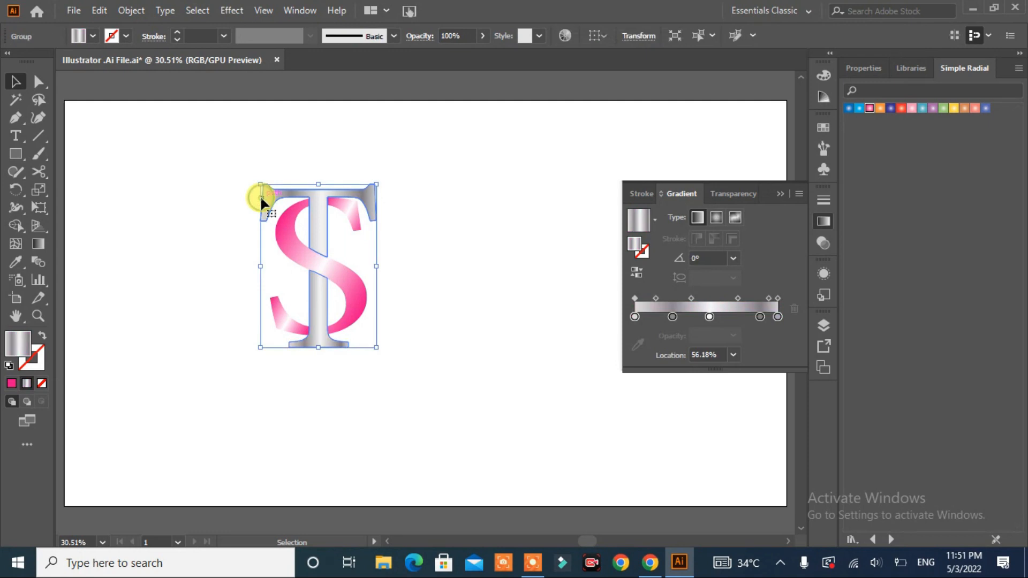
left_click(733, 259)
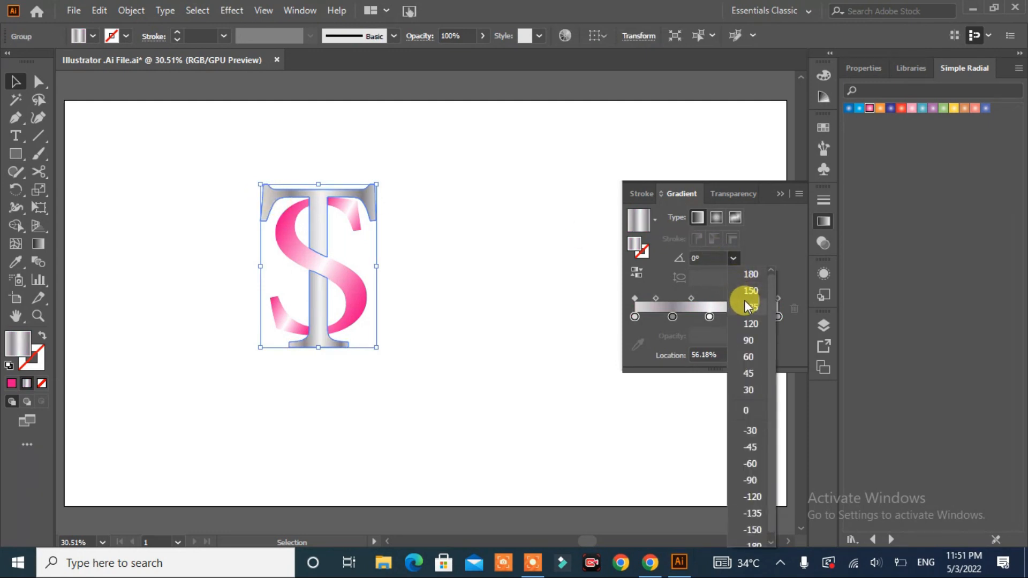
left_click(704, 257)
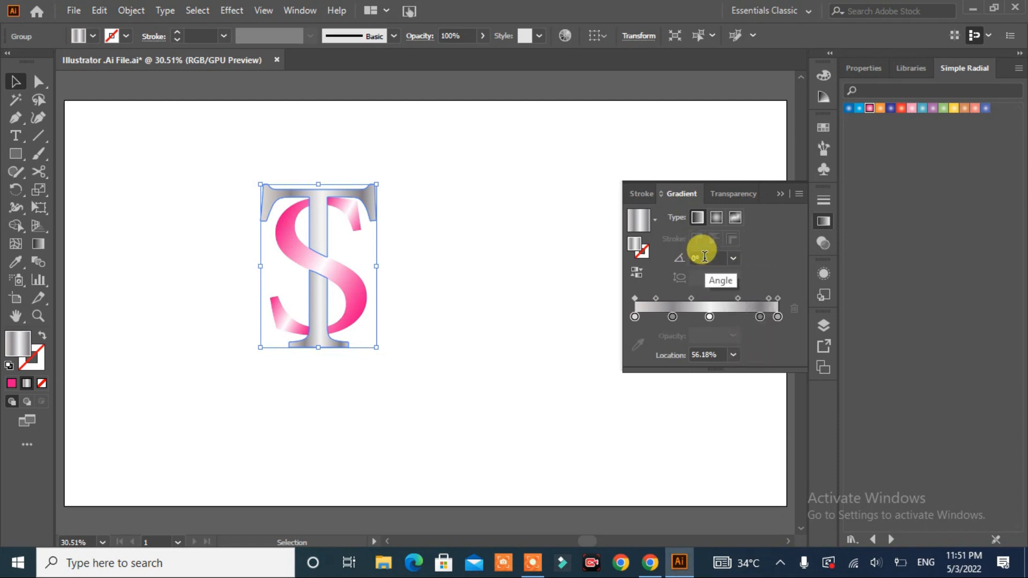
scroll(704, 257, "down", 7)
scroll(707, 255, "down", 4)
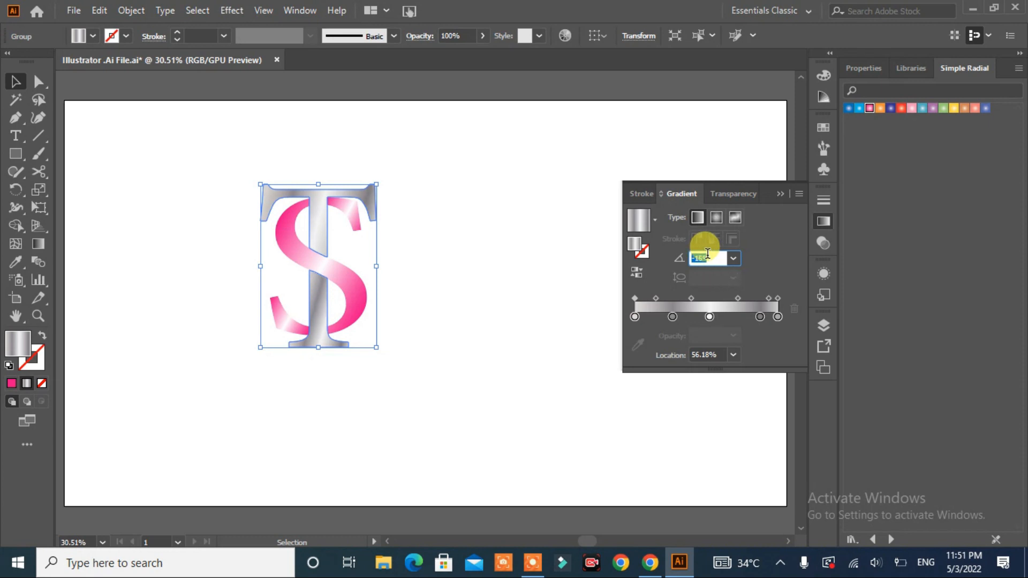
scroll(707, 253, "down", 5)
scroll(708, 253, "down", 7)
scroll(707, 253, "down", 9)
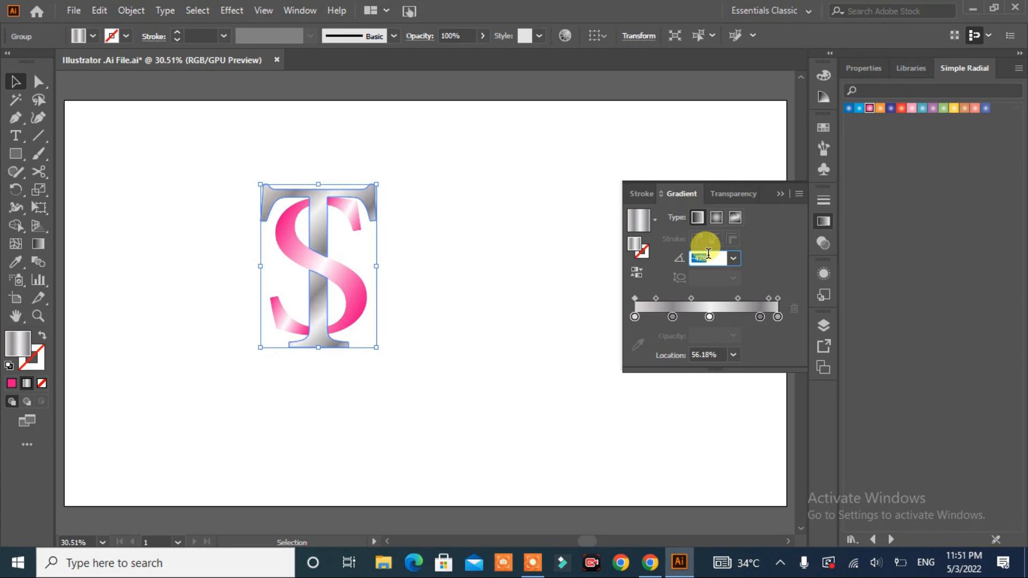
scroll(707, 253, "down", 2)
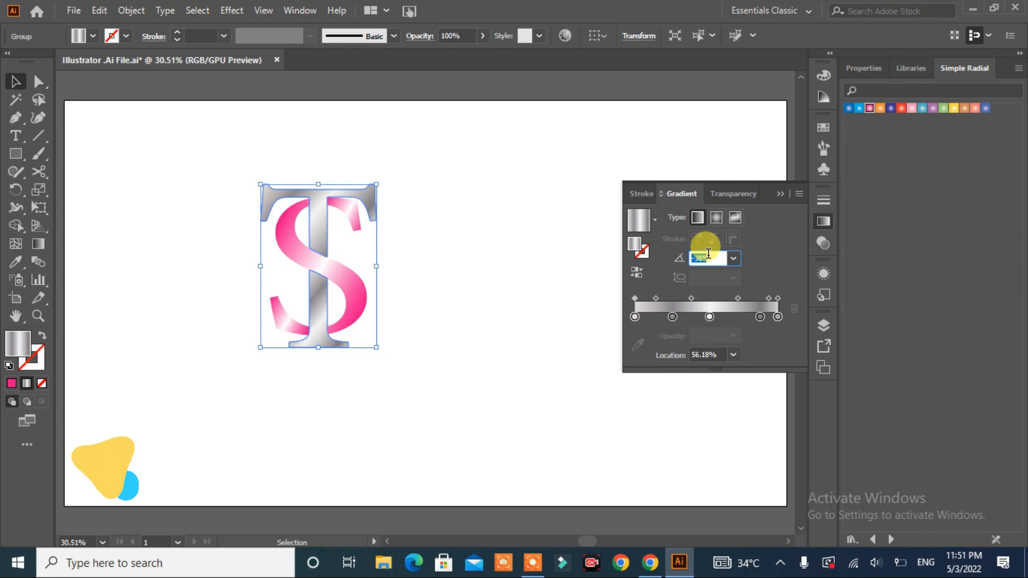
left_click(490, 284)
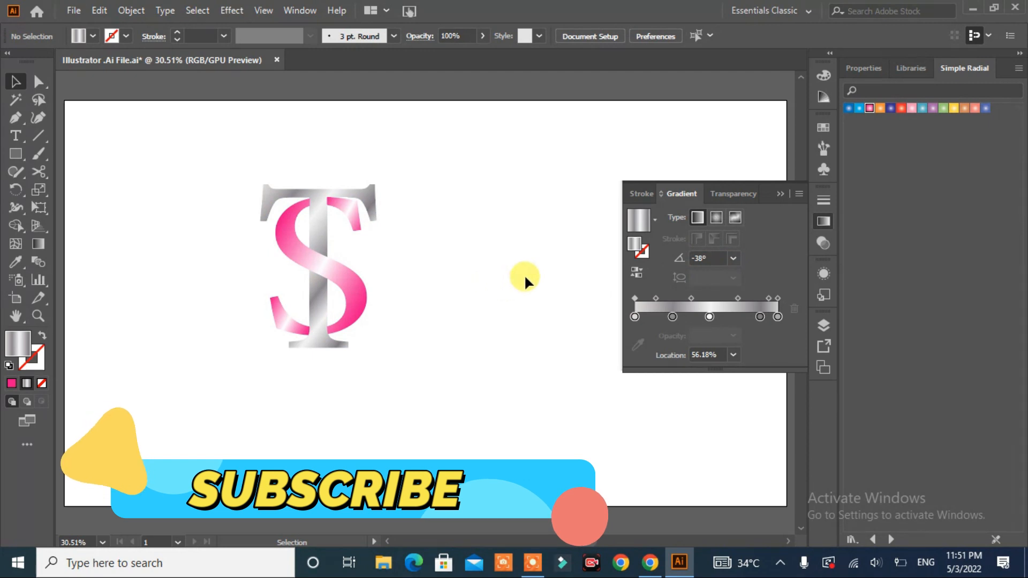
left_click(780, 193)
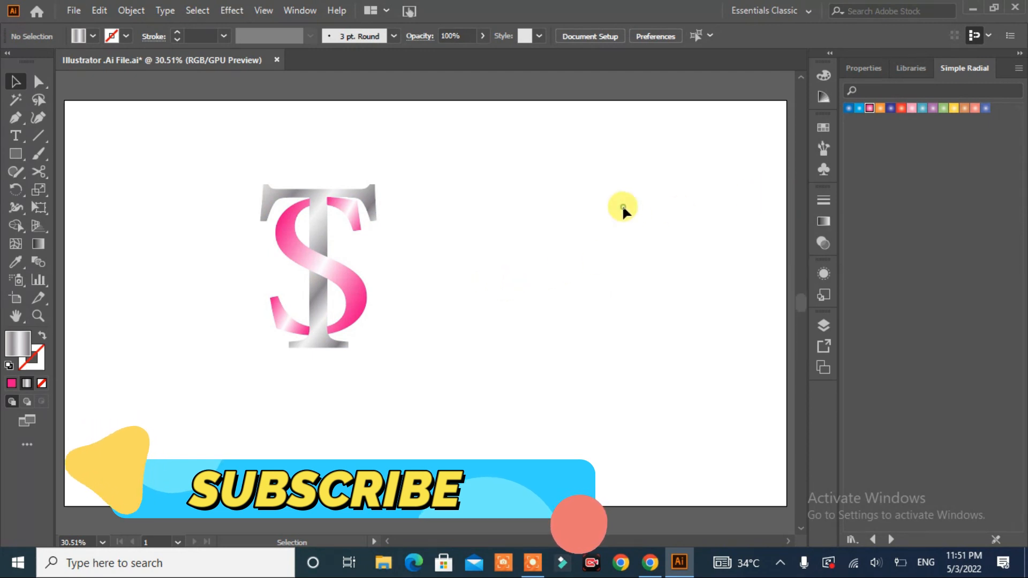
Move both letters together to about the center of the artboard and group them
left_click_drag(421, 159, 199, 365)
left_click_drag(331, 266, 431, 275)
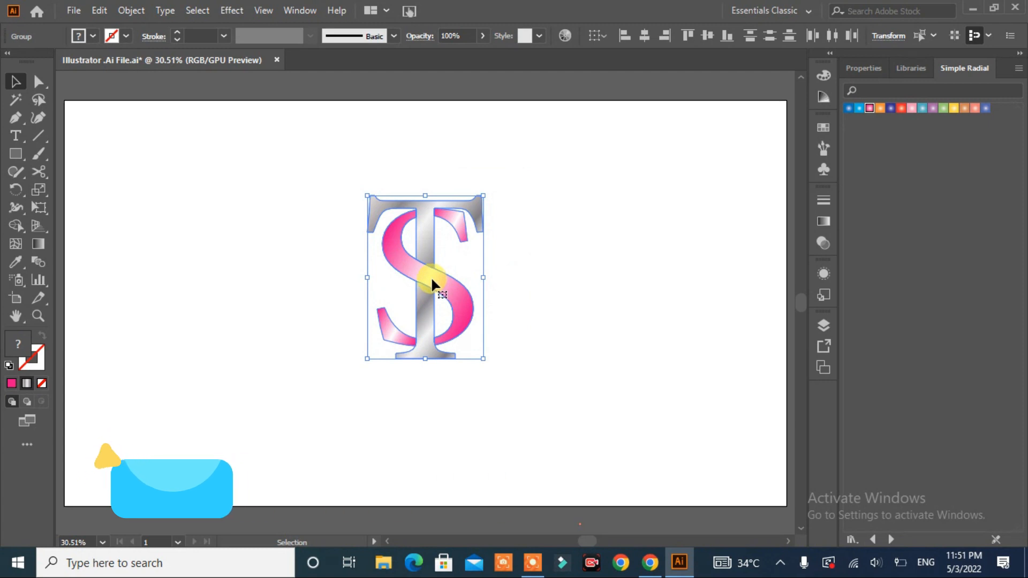
right_click(432, 278)
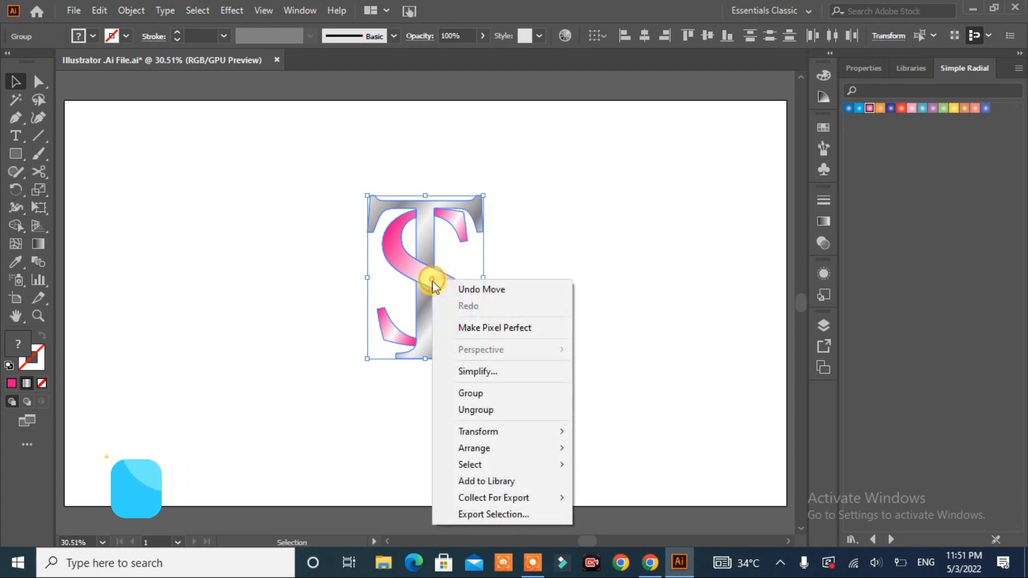
left_click(464, 394)
left_click(473, 397)
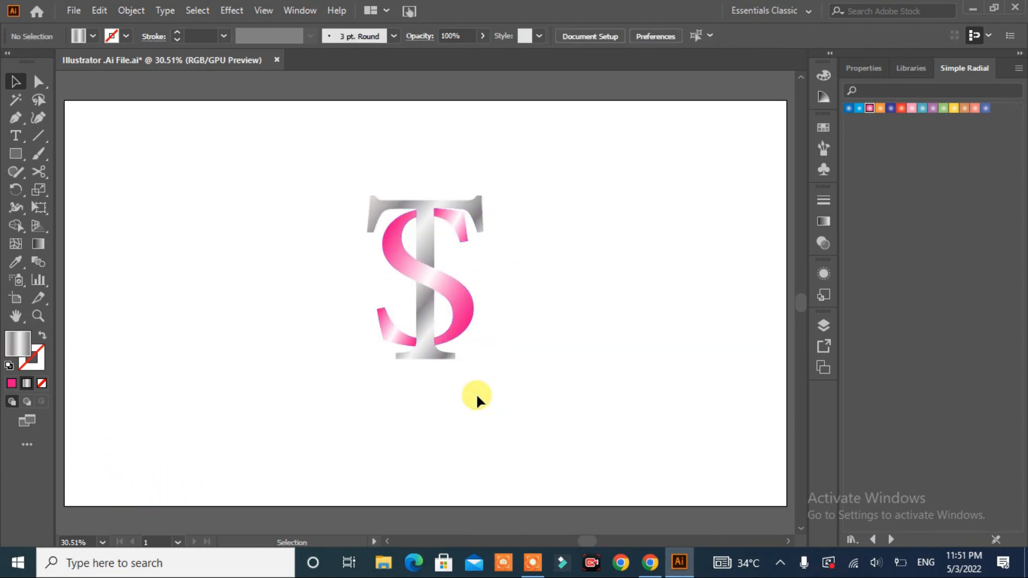
Draw a circle around the monogram from its center, with no fill and a 20 pt silver gradient stroke
left_click_drag(19, 156, 50, 194)
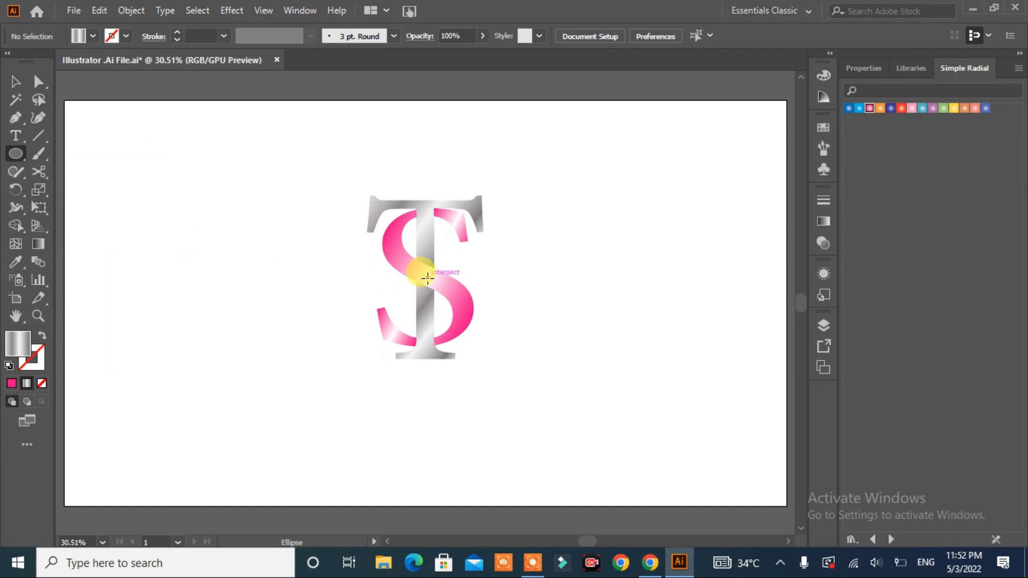
mouse_move(427, 278)
left_mouse_down()
mouse_move(499, 369)
mouse_move(553, 404)
left_mouse_up()
left_click(178, 31)
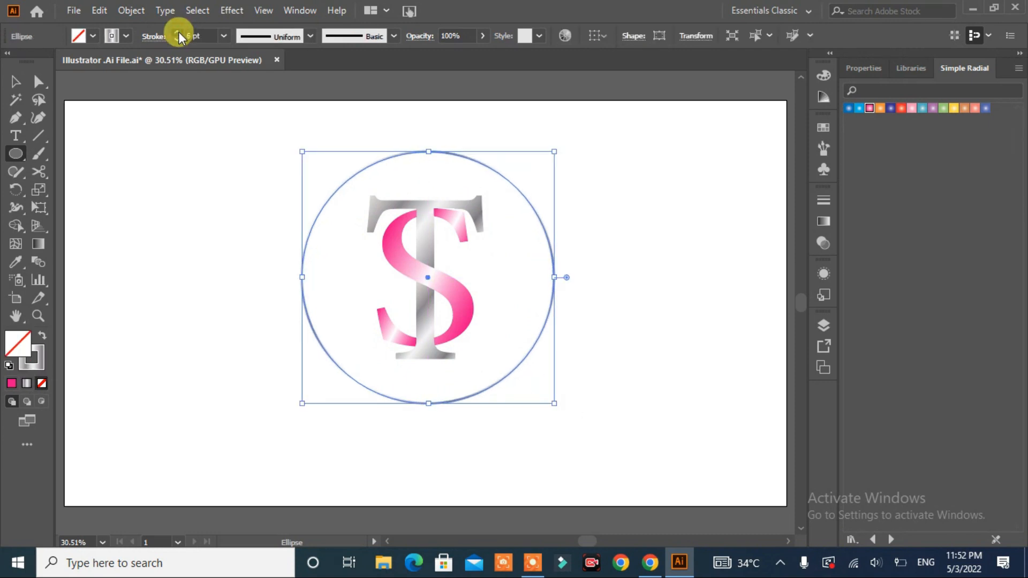
left_click(178, 31)
left_click(178, 31)
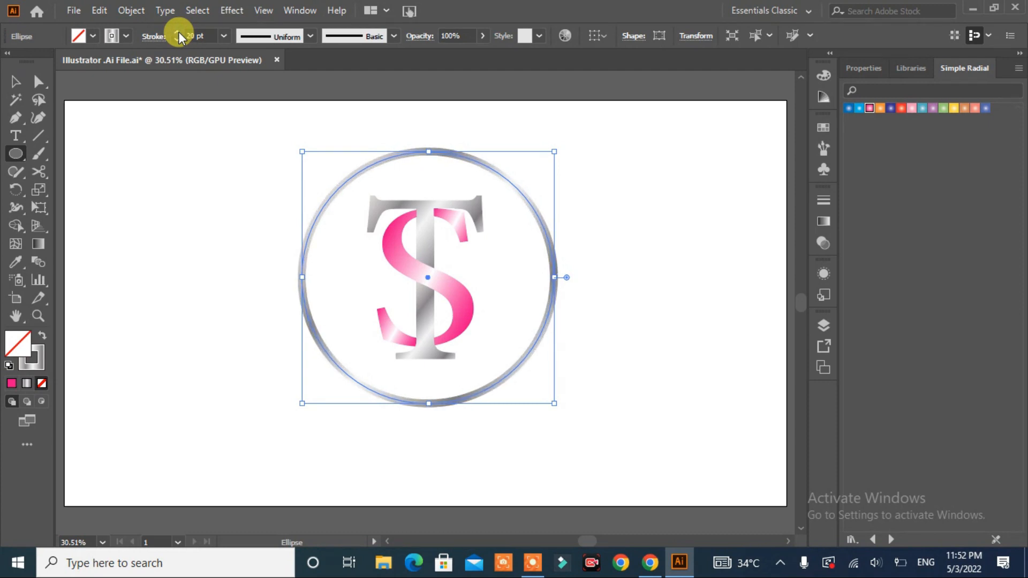
left_click(12, 81)
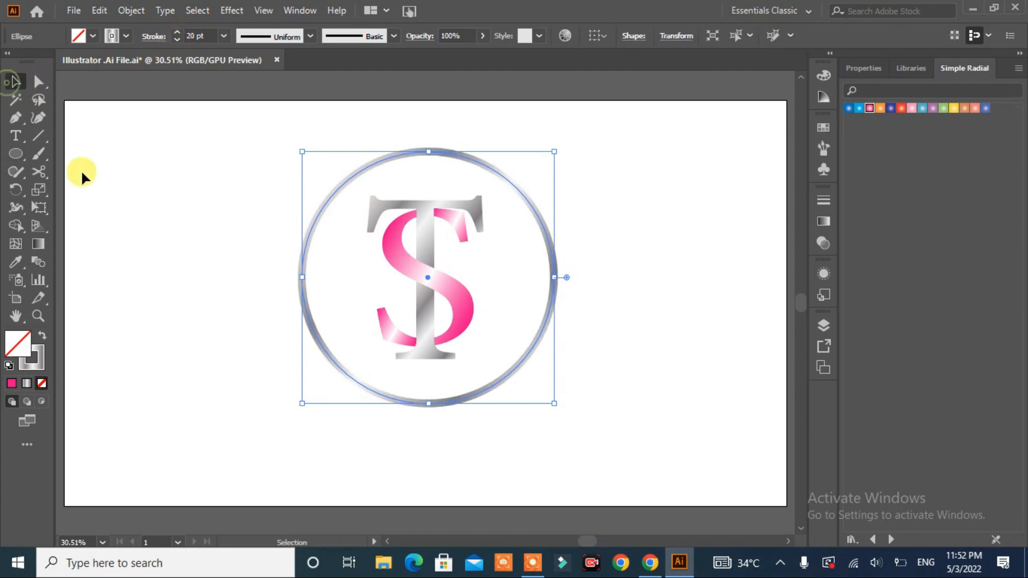
Cut the silver circle into upper and lower halves with the Scissors tool at its two horizontally opposite anchor points
left_click(138, 191)
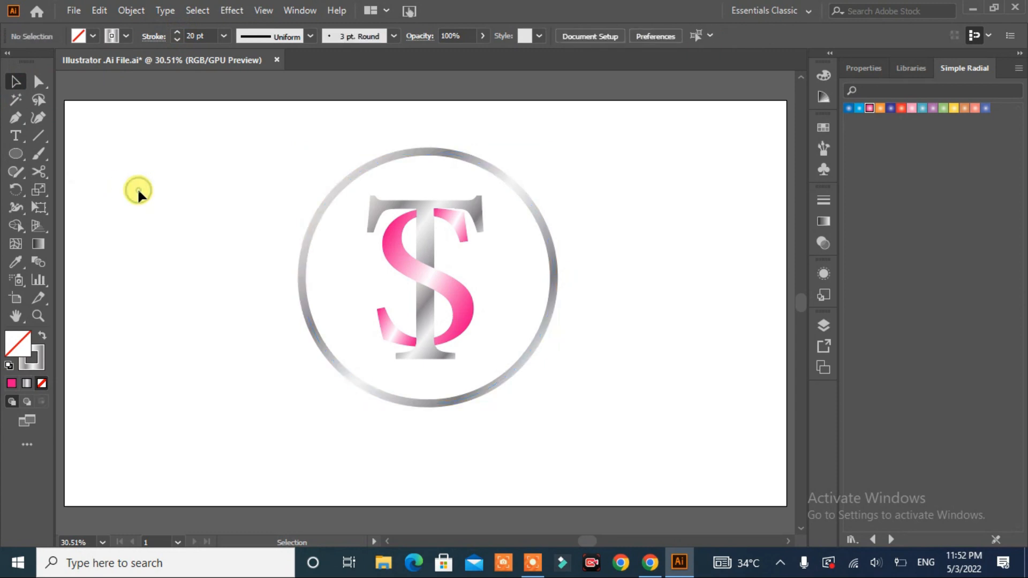
left_click(300, 273)
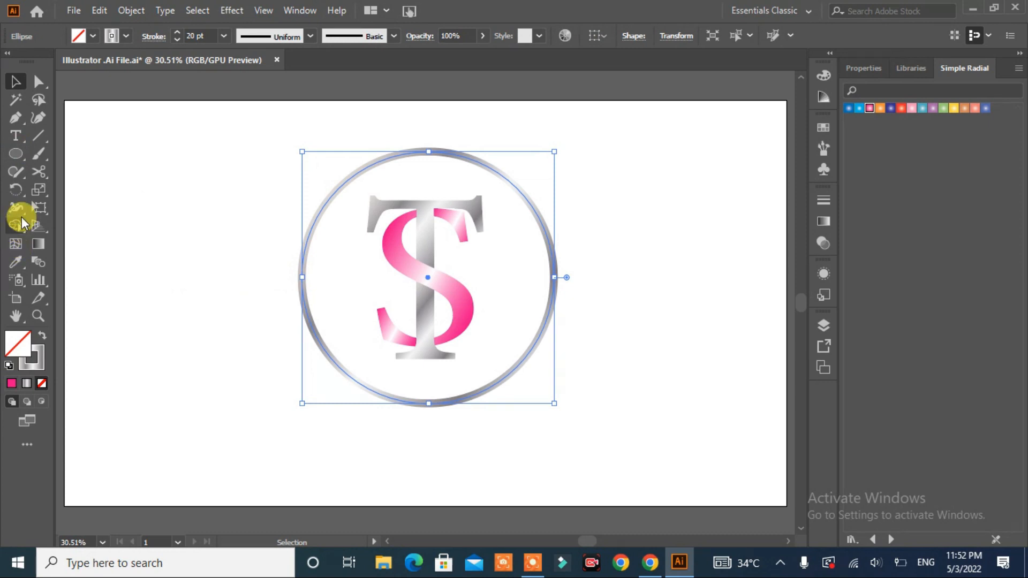
left_click(39, 172)
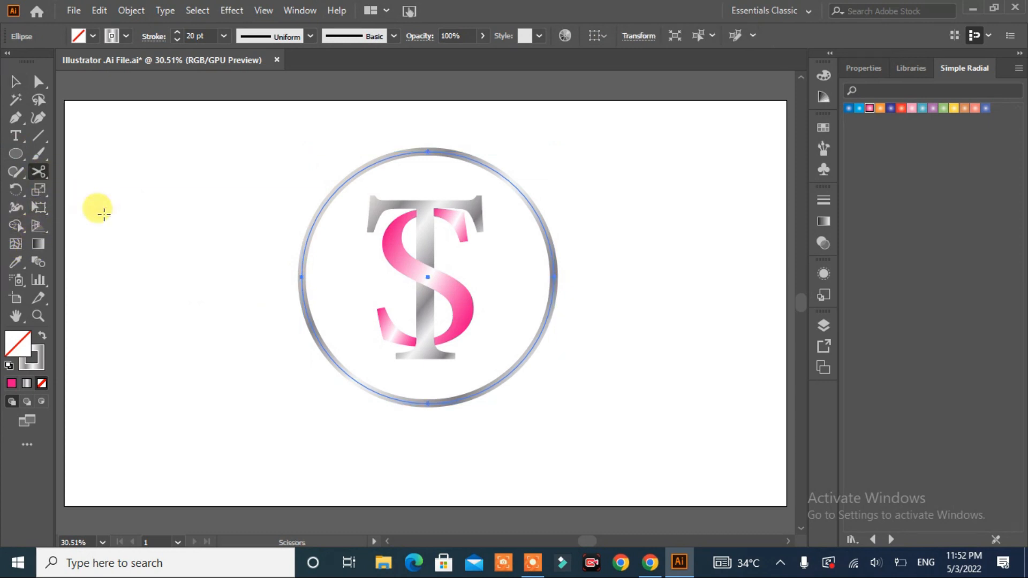
left_click(302, 277)
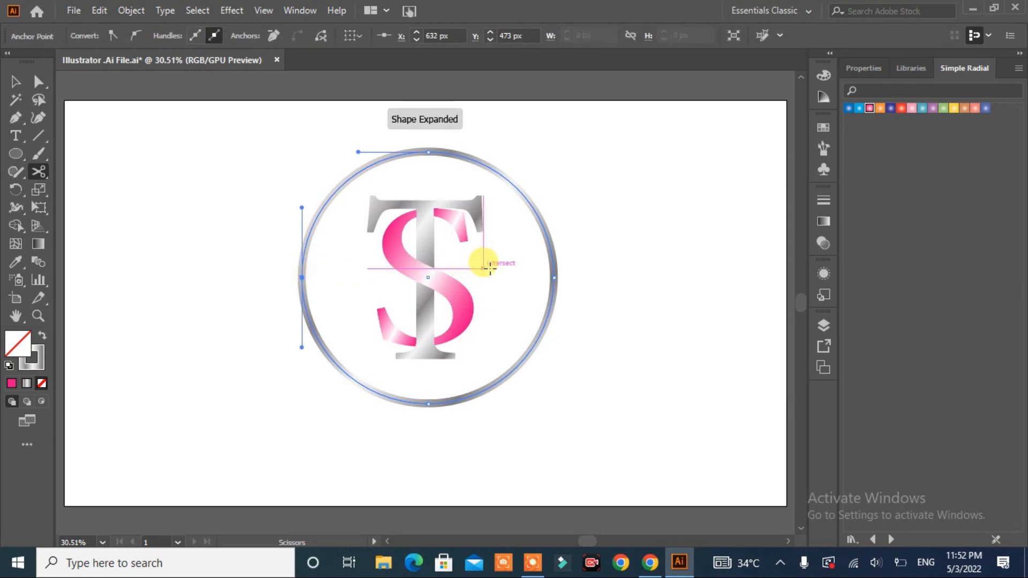
left_click(553, 277)
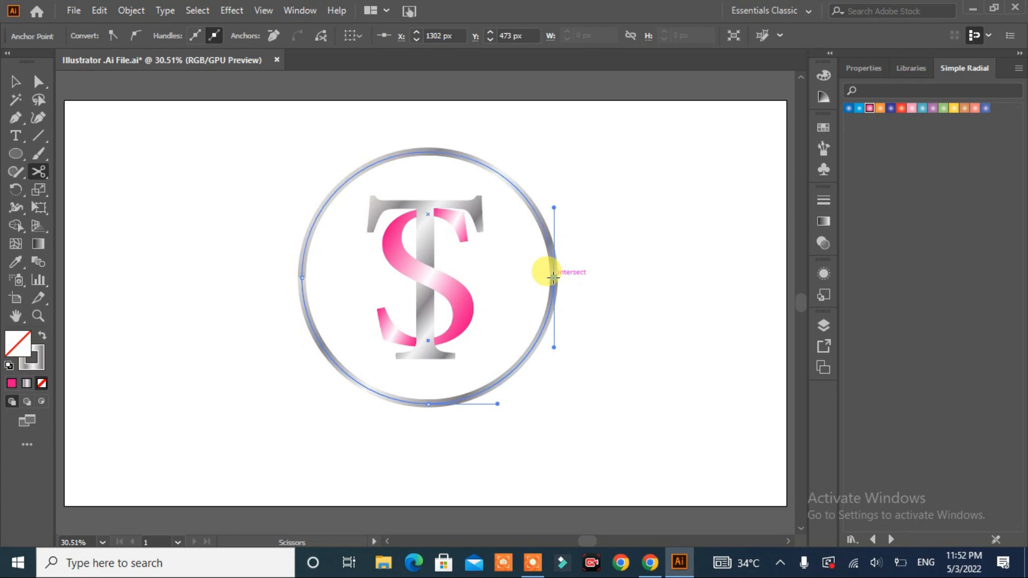
Add the text "COMPANY LOGO DESIGN" along the upper half-circle with the Type on a Path tool
left_click(14, 135)
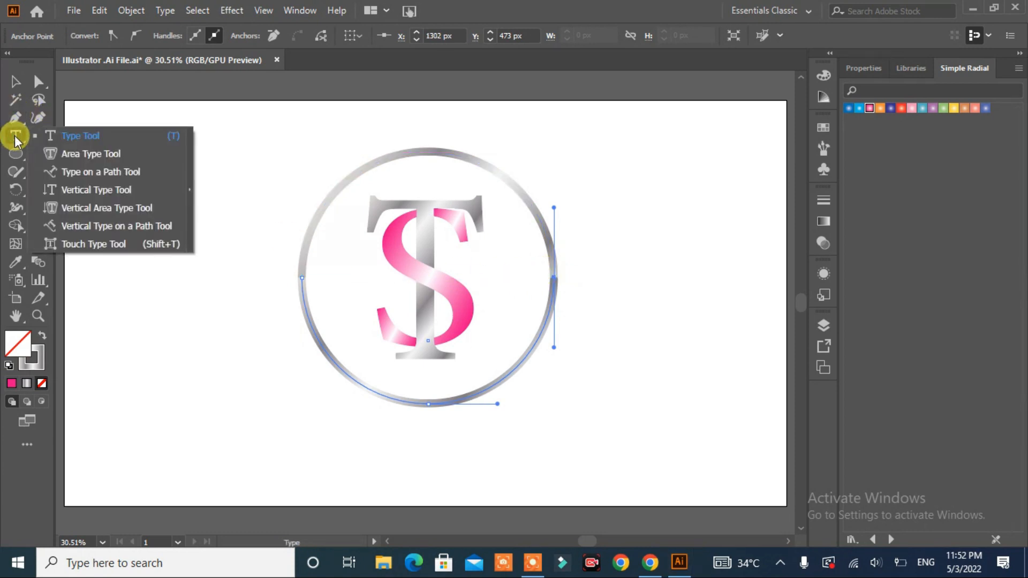
left_click(48, 171)
left_click(301, 260)
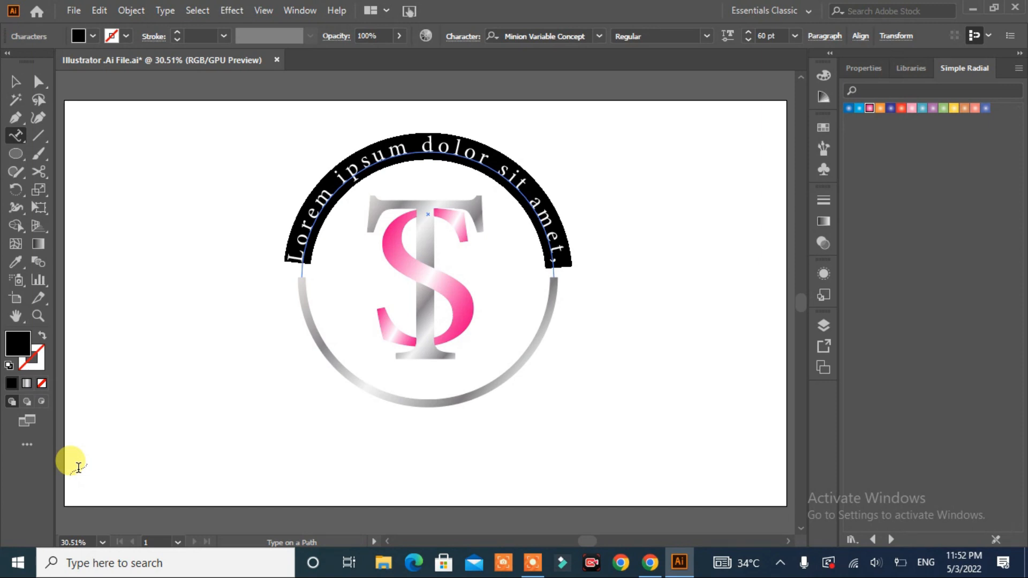
type("COM")
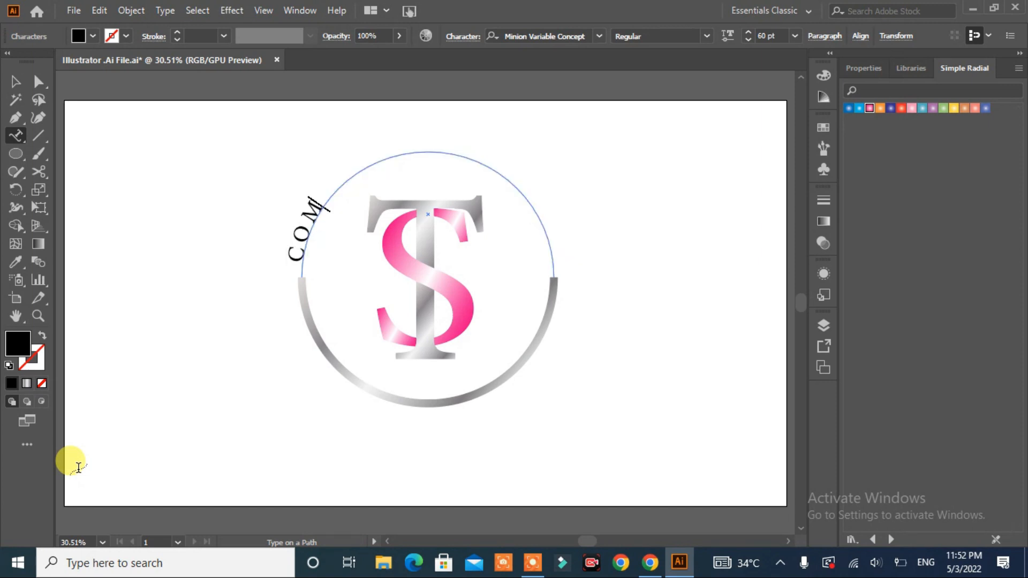
type("PAN")
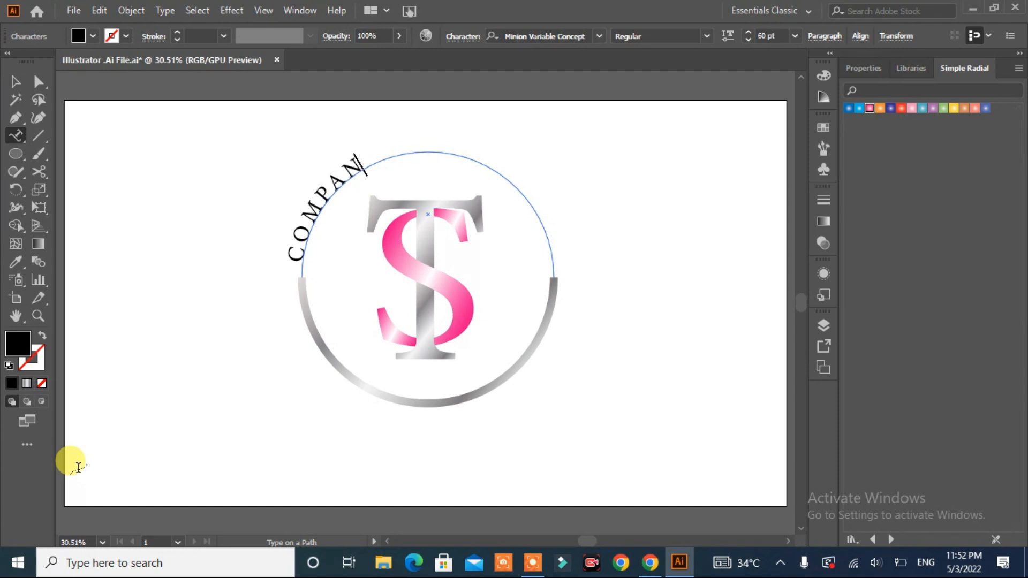
type("Y LOGO")
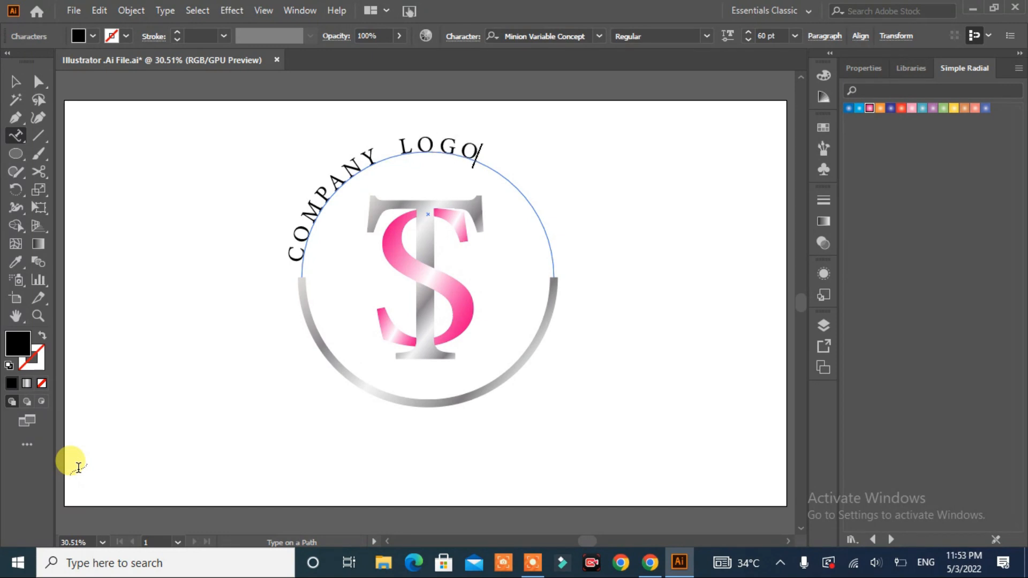
type(" DESIGN")
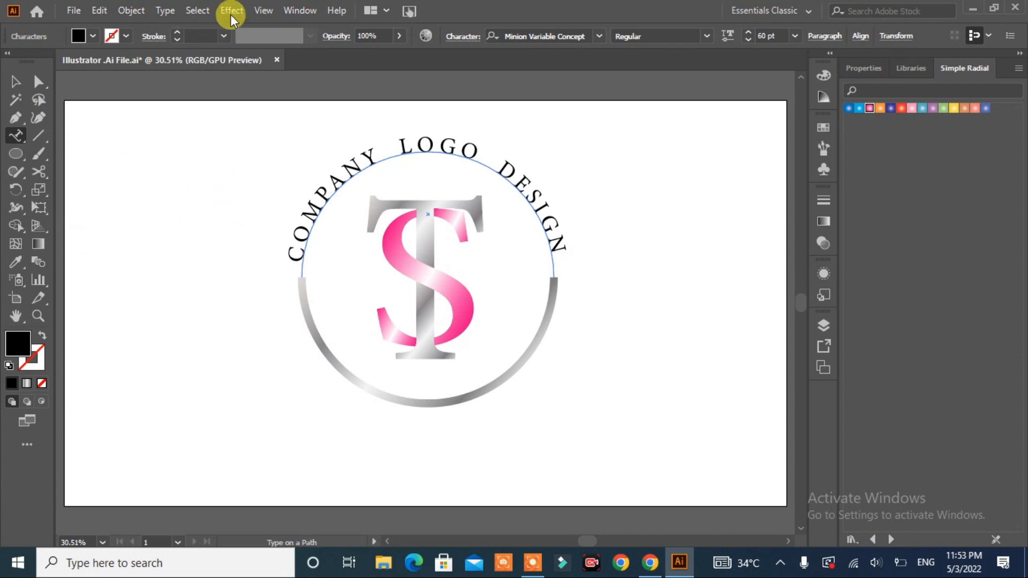
left_click(163, 10)
left_click(578, 131)
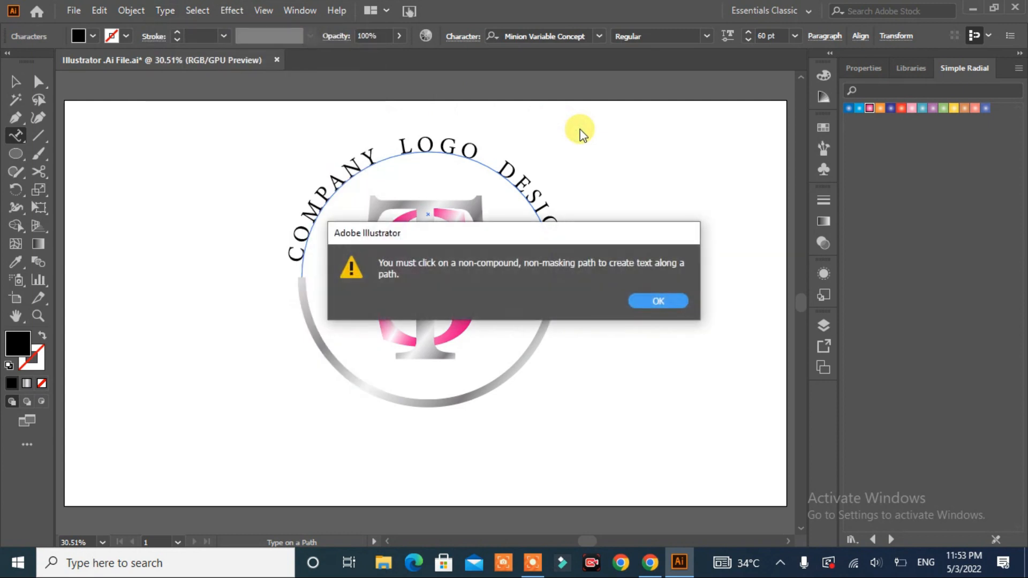
left_click(672, 303)
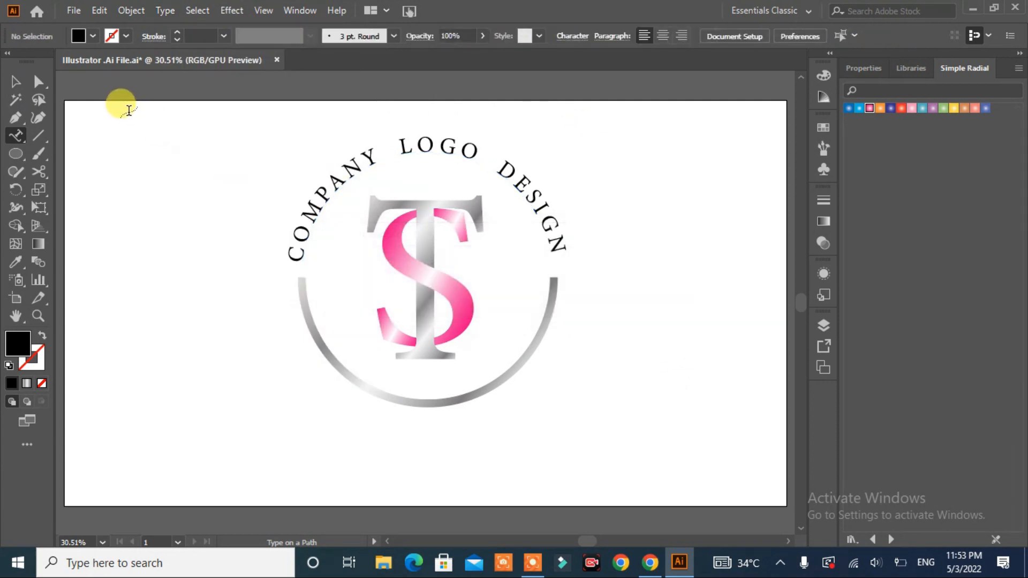
Set the curved text's Type on a Path alignment to Center, keeping the Rainbow effect
left_click(13, 84)
left_click(320, 188)
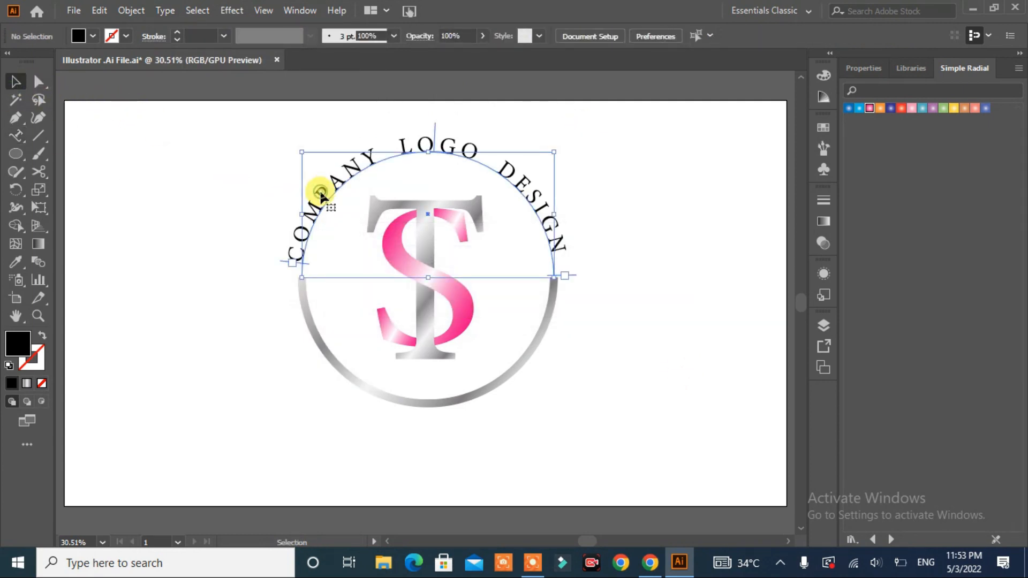
left_click(199, 10)
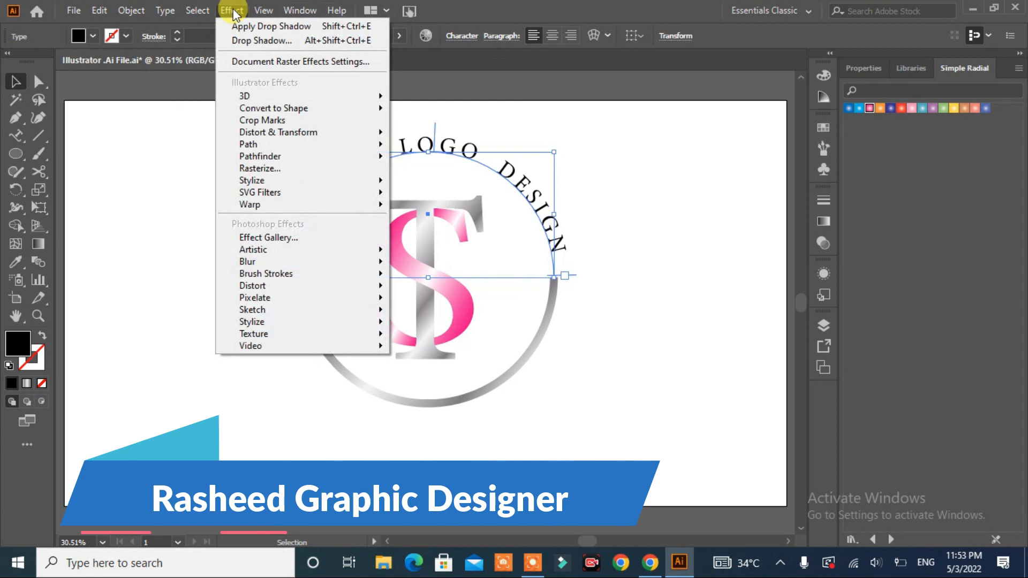
mouse_move(165, 11)
mouse_move(225, 155)
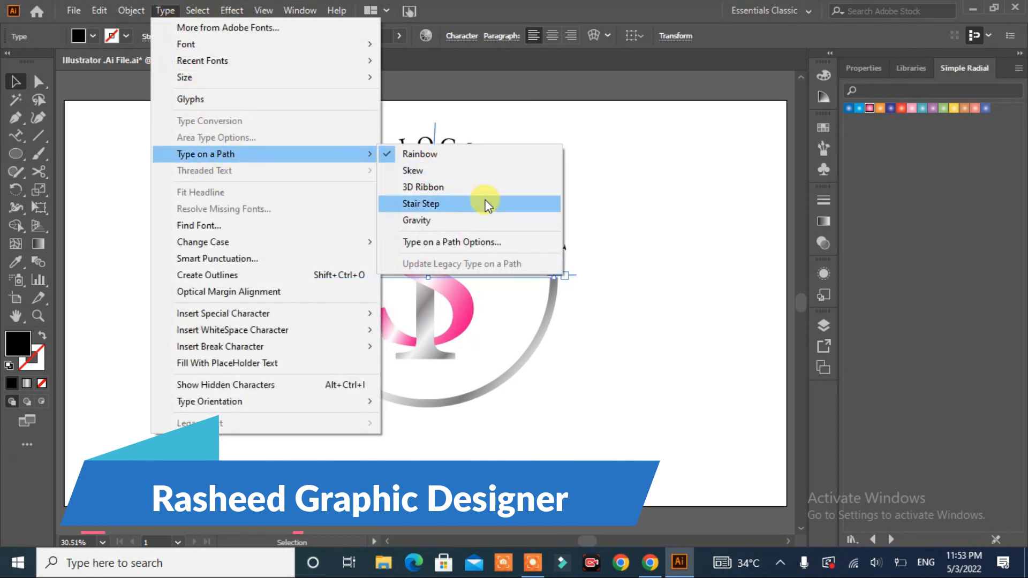
left_click(544, 239)
left_click(535, 240)
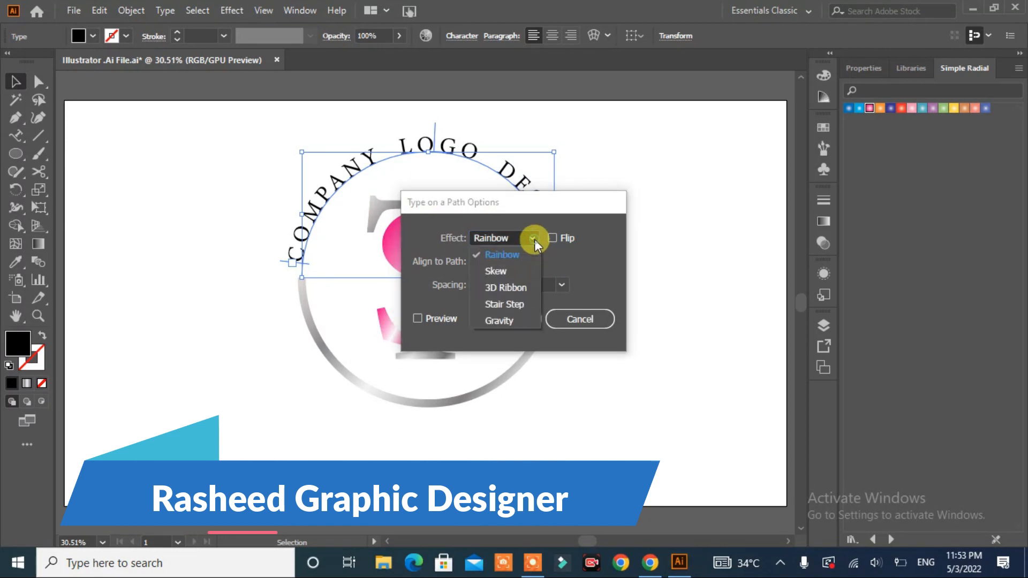
left_click(534, 239)
left_click(533, 259)
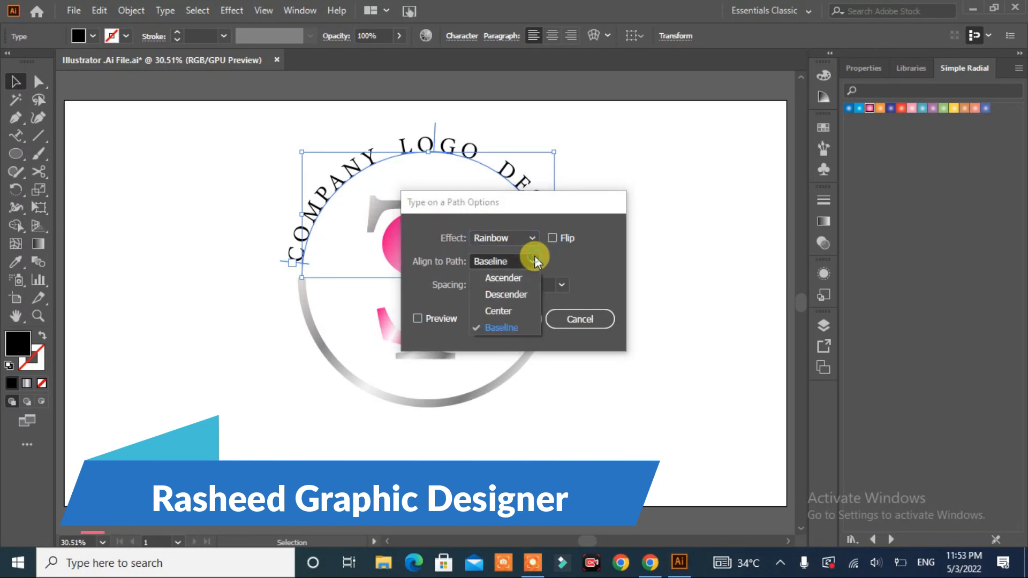
left_click(504, 310)
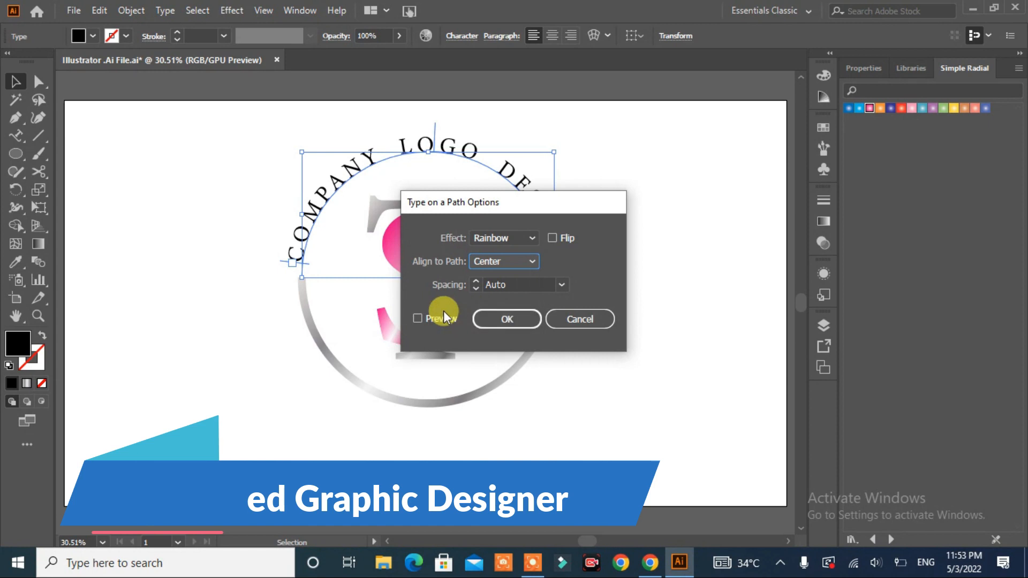
left_click(417, 319)
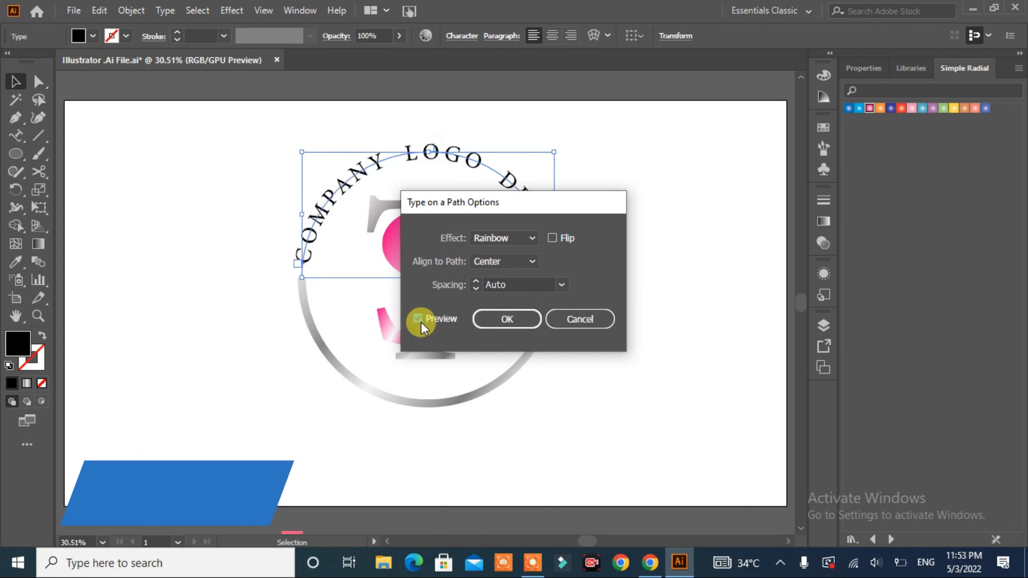
left_click(515, 319)
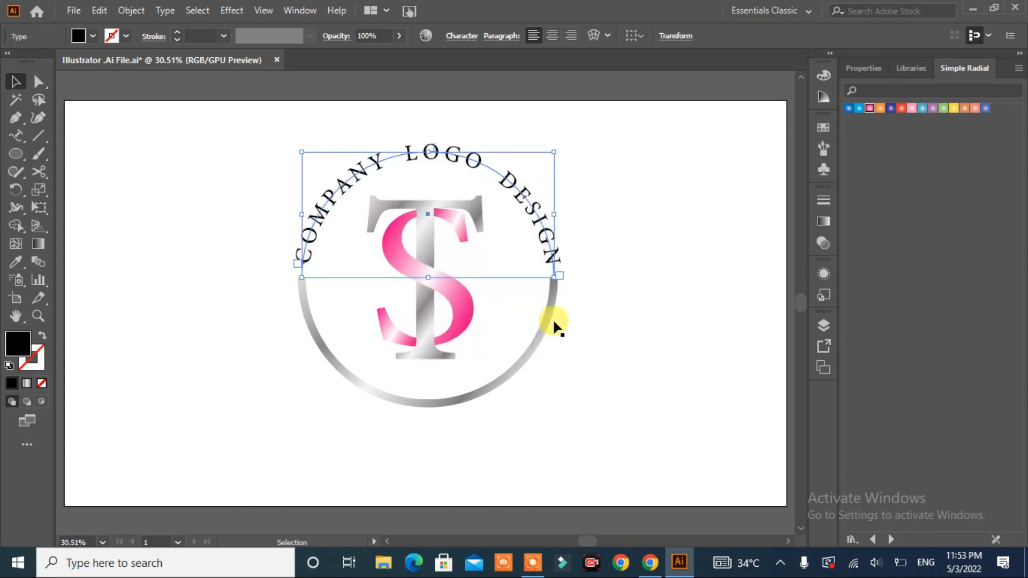
left_click(638, 311)
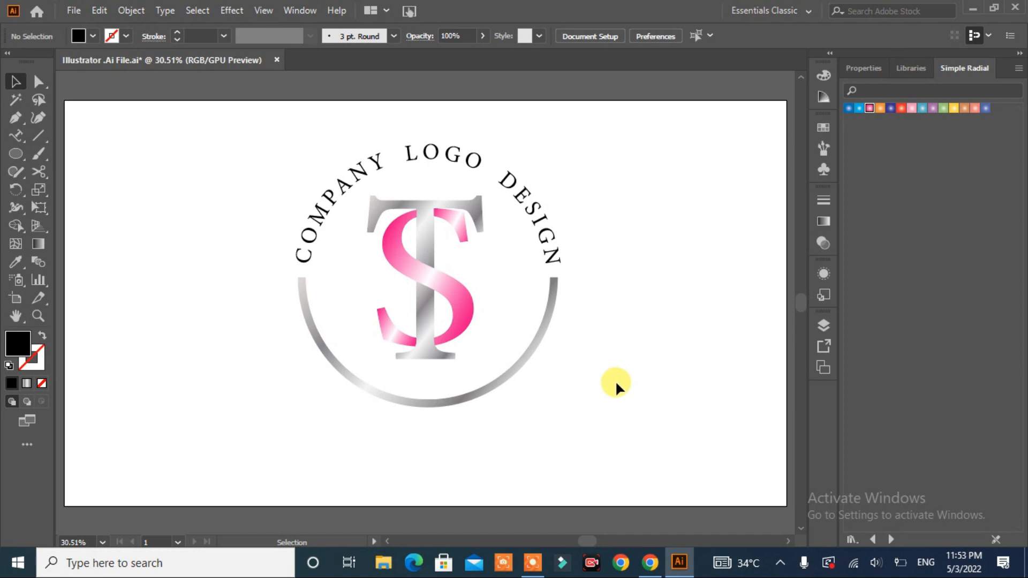
Set the stroke weight of the lower silver half-circle to 11 pt
left_click(540, 336)
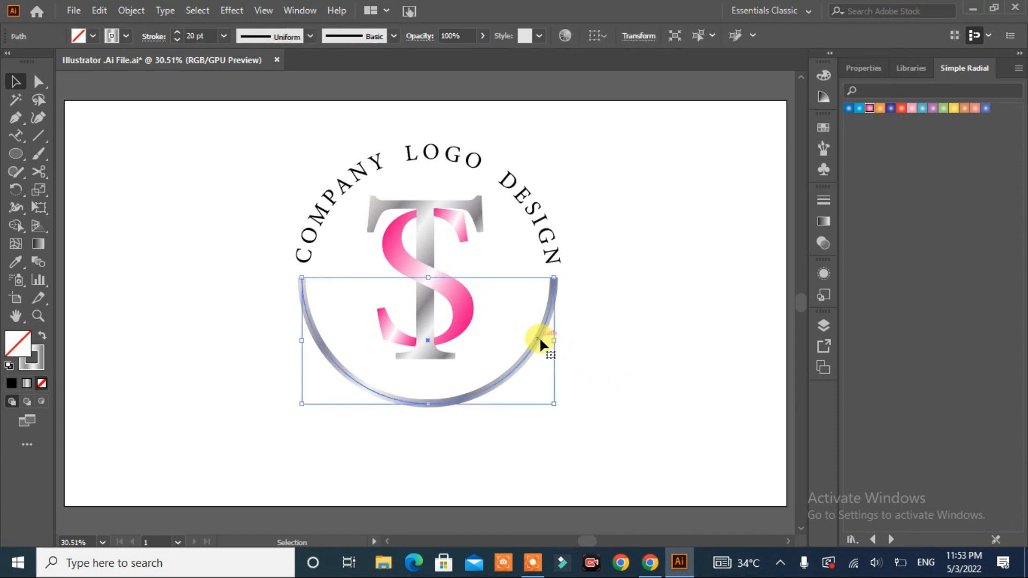
left_click(176, 40)
left_click(177, 40)
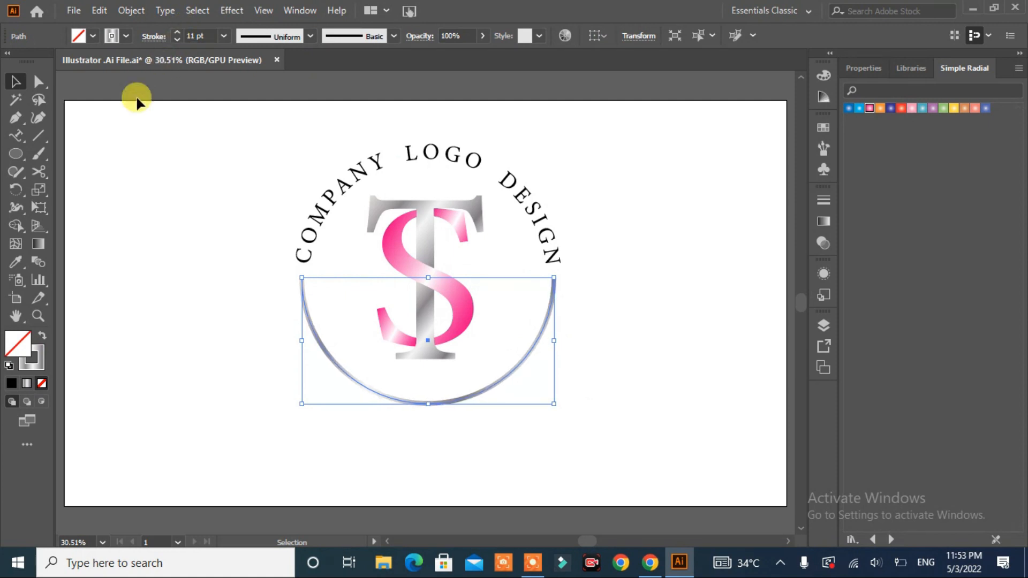
left_click(182, 170)
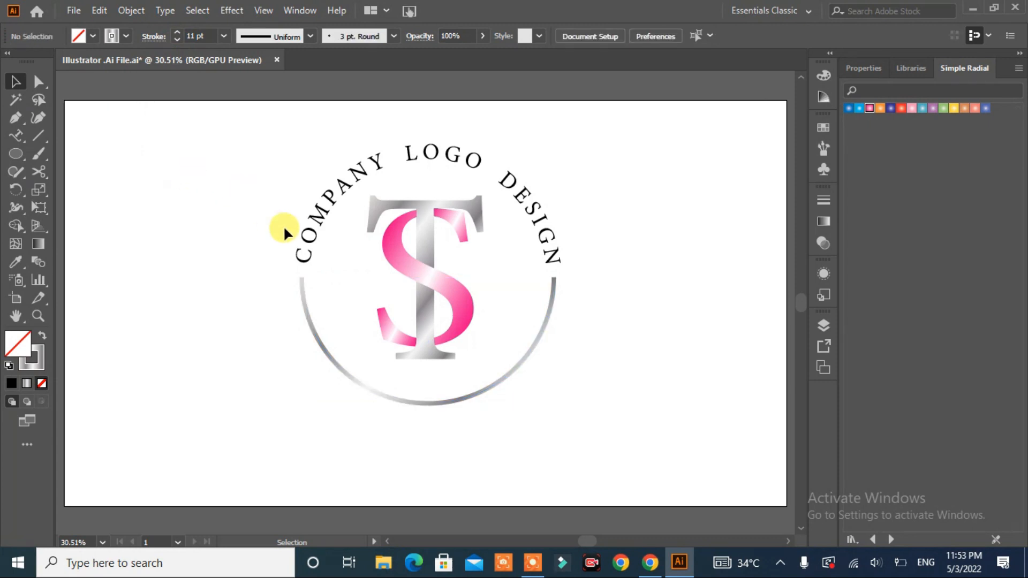
Set the tracking of the curved "COMPANY LOGO DESIGN" text to 216
left_click(300, 256)
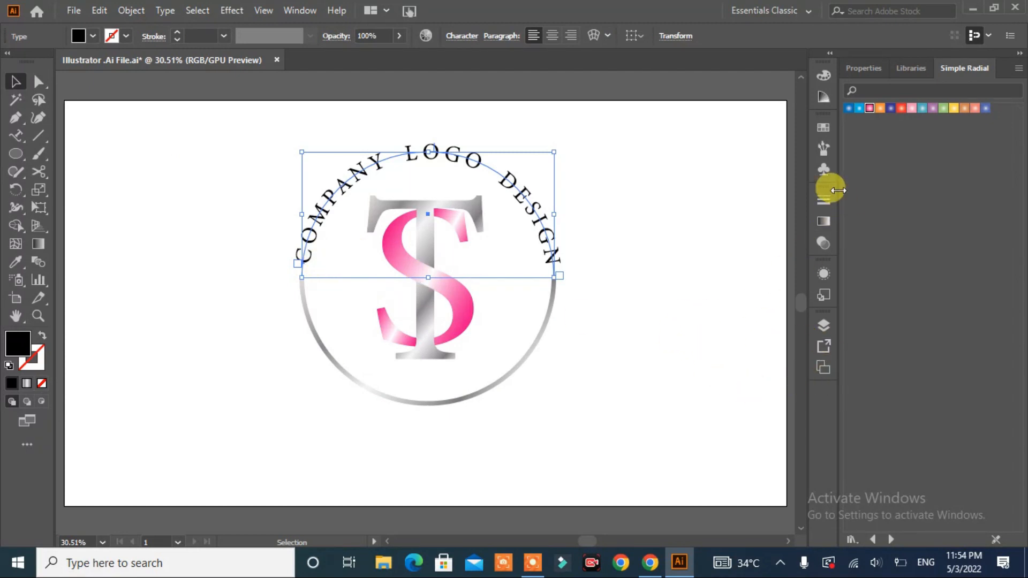
left_click(870, 70)
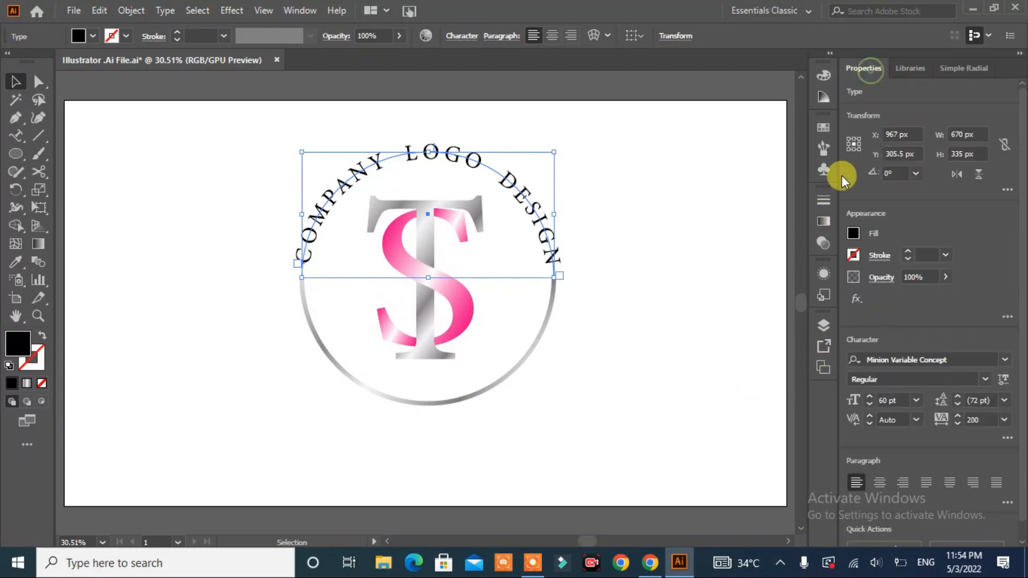
left_click(957, 417)
left_click(958, 416)
left_click(958, 417)
left_click(957, 416)
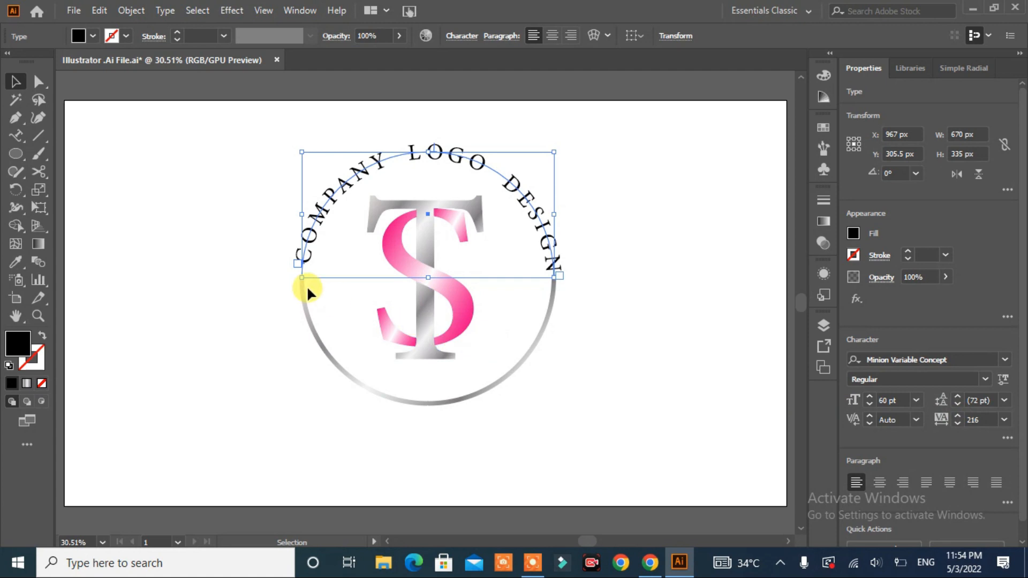
Try to shift the start of the curved text along its path, and undo the move
left_click(39, 83)
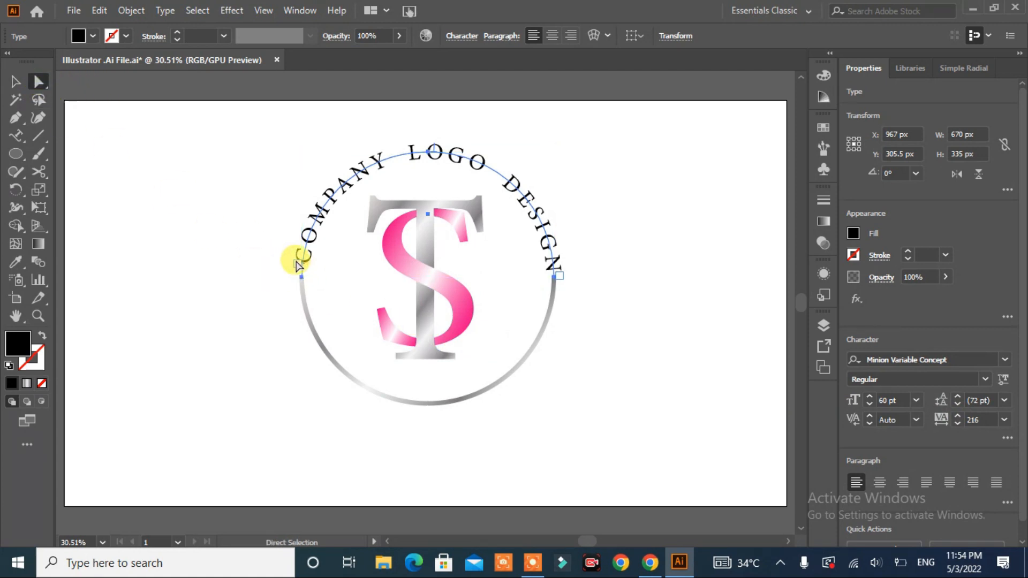
left_click_drag(294, 263, 293, 263)
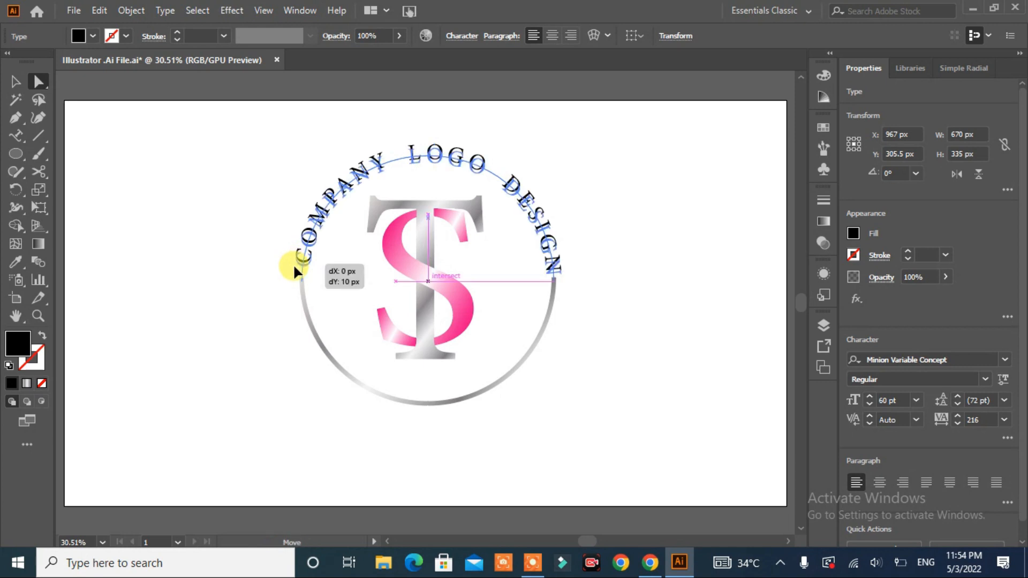
left_click_drag(294, 267, 294, 268)
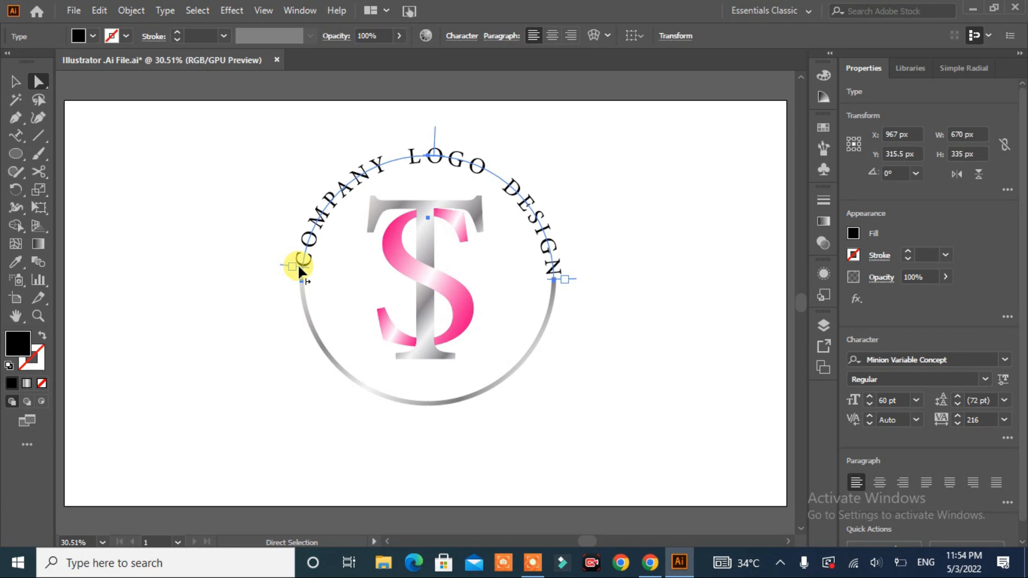
key("ctrl+z")
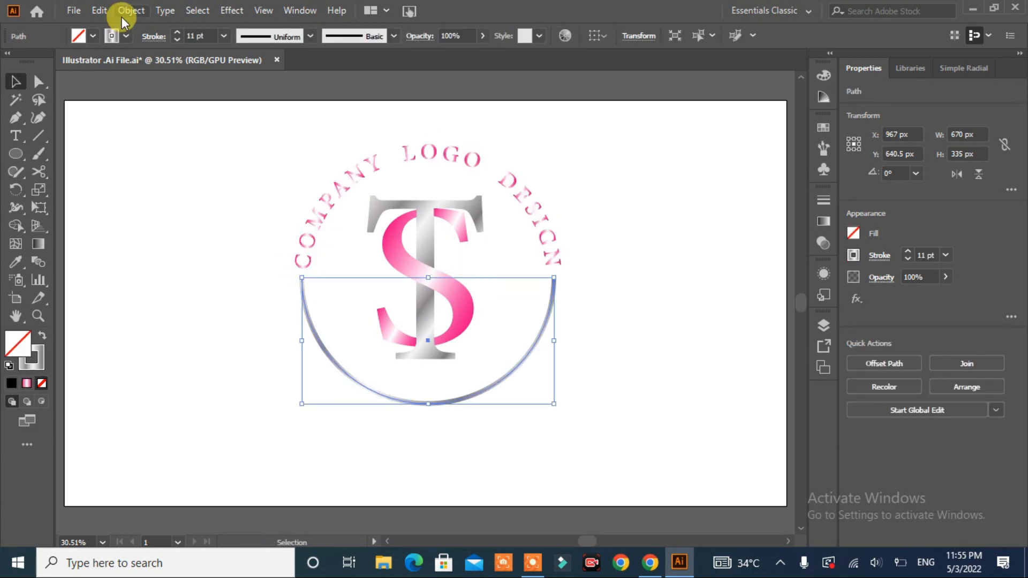
Expand the stroke of the lower silver half-circle into a filled shape
left_click(131, 11)
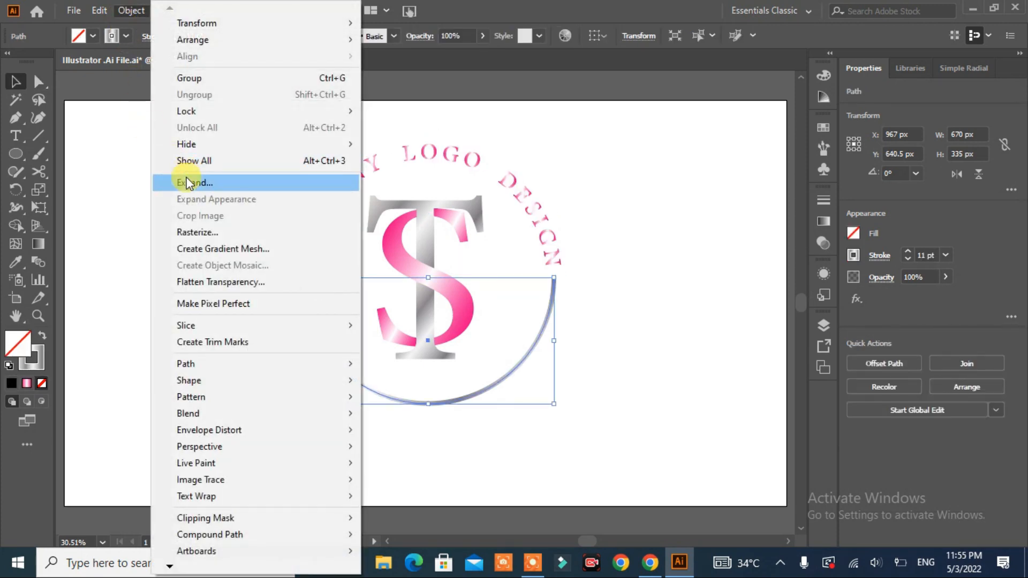
left_click(189, 182)
left_click(483, 375)
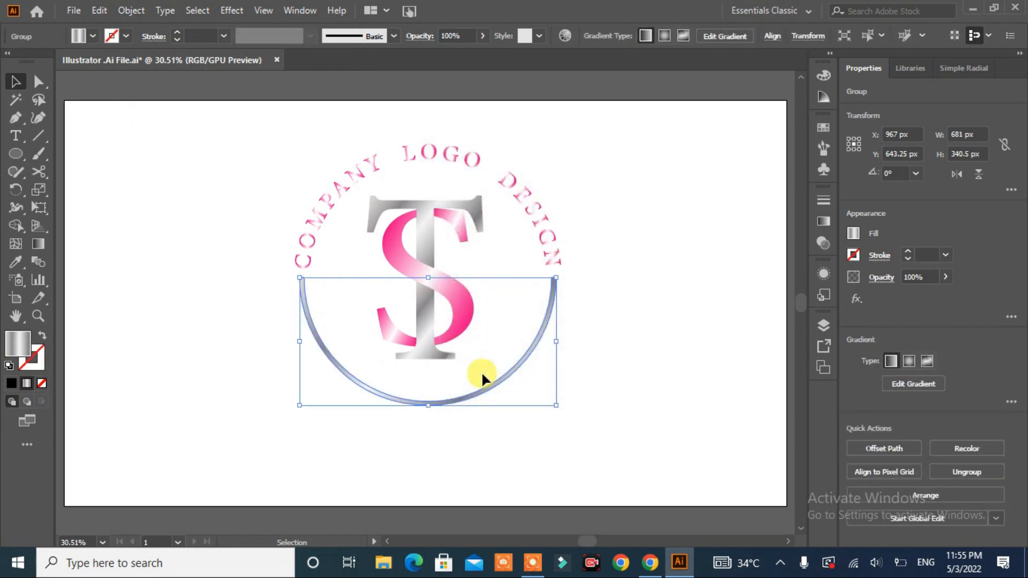
left_click(220, 326)
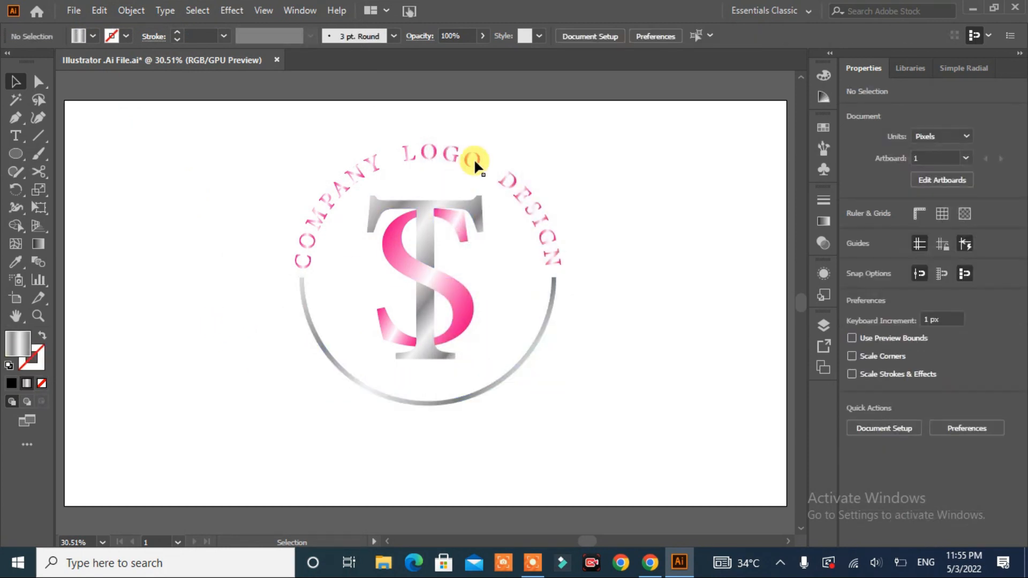
Group the curved text, monogram and silver arc, and move the whole logo to about the center of the artboard
left_click_drag(557, 139, 291, 432)
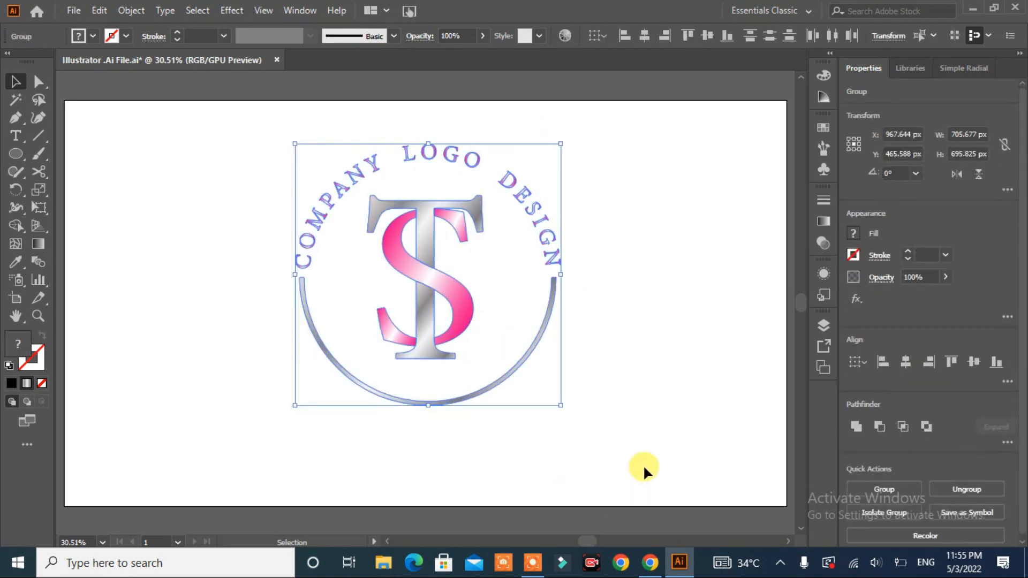
left_click(883, 489)
left_click(687, 416)
left_click_drag(425, 284, 446, 308)
left_click(698, 336)
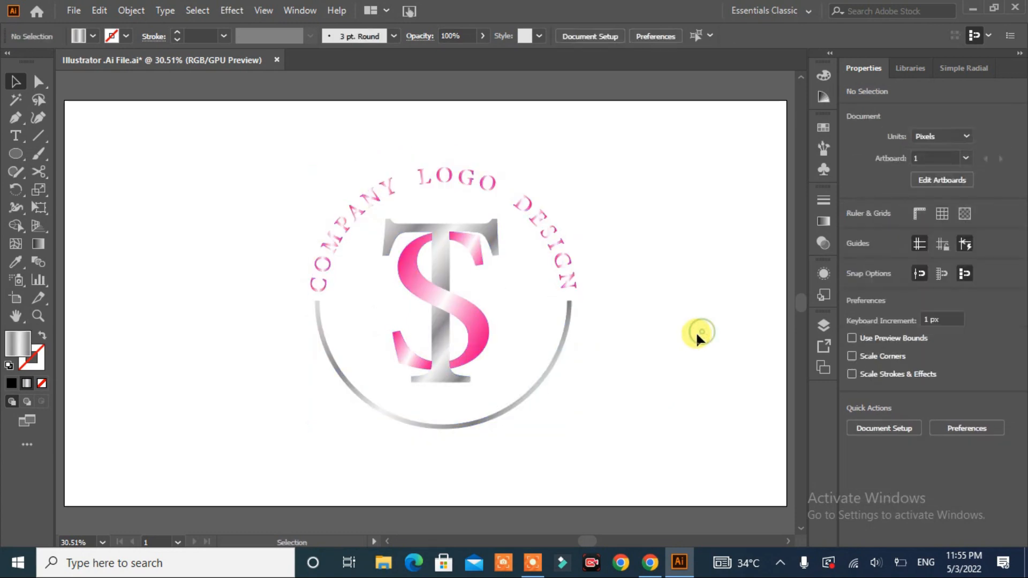